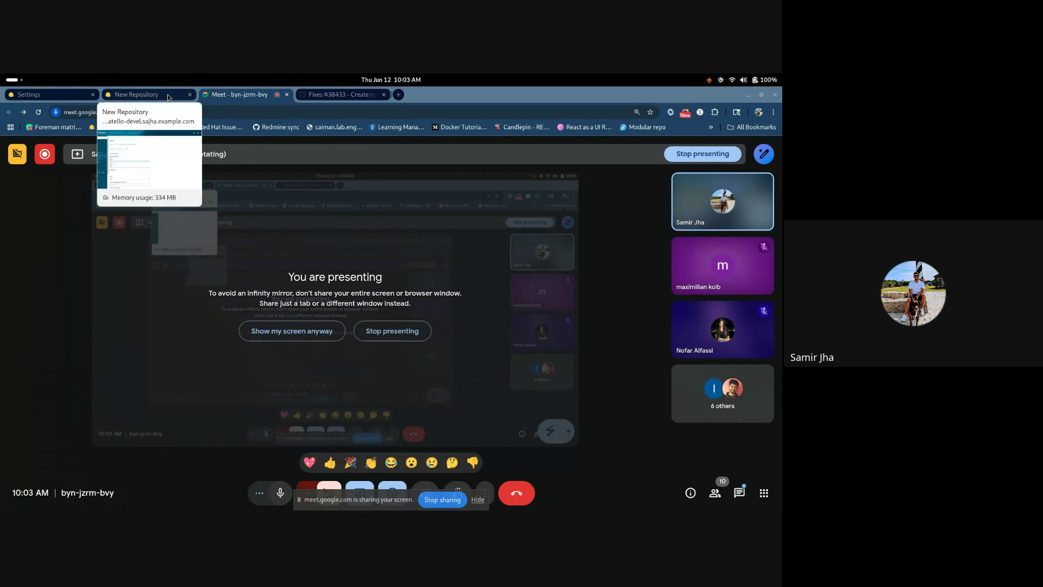
Review the Foreman Content settings and the merged pull request's changed files for default repository mirroring behavior
click(48, 96)
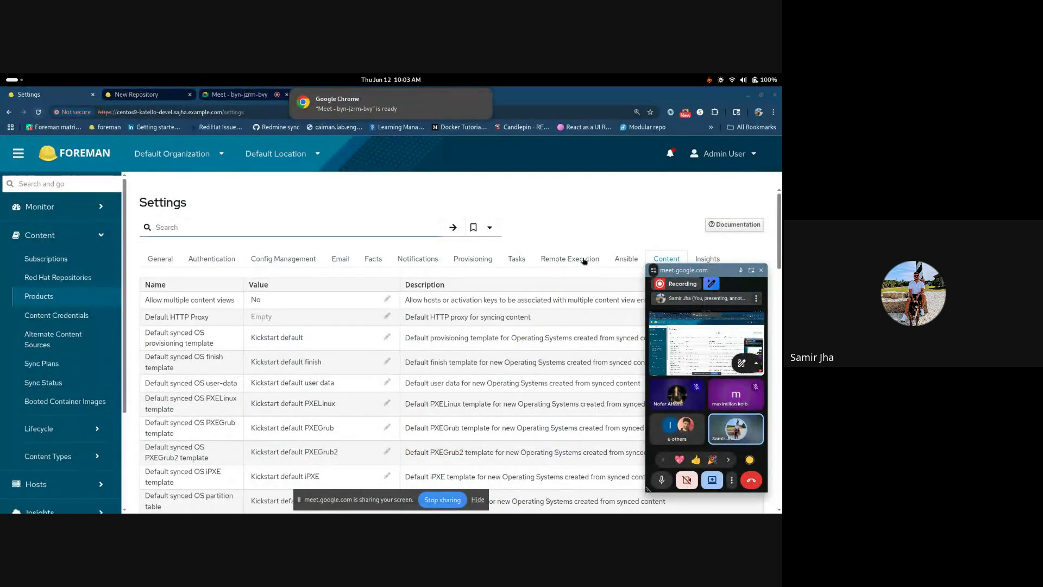
drag(666, 270, 803, 288)
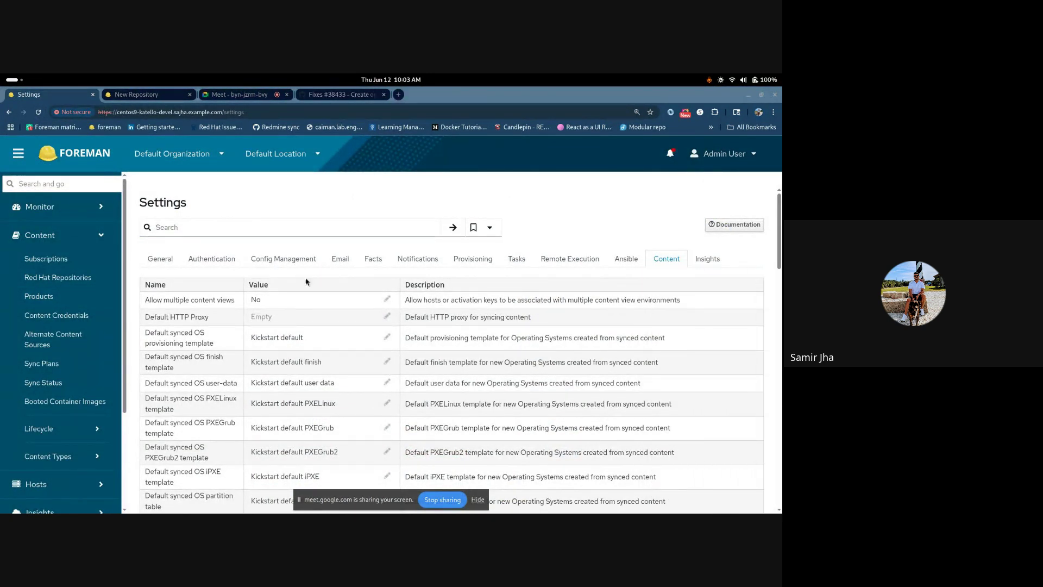
scroll(179, 381, down, 3)
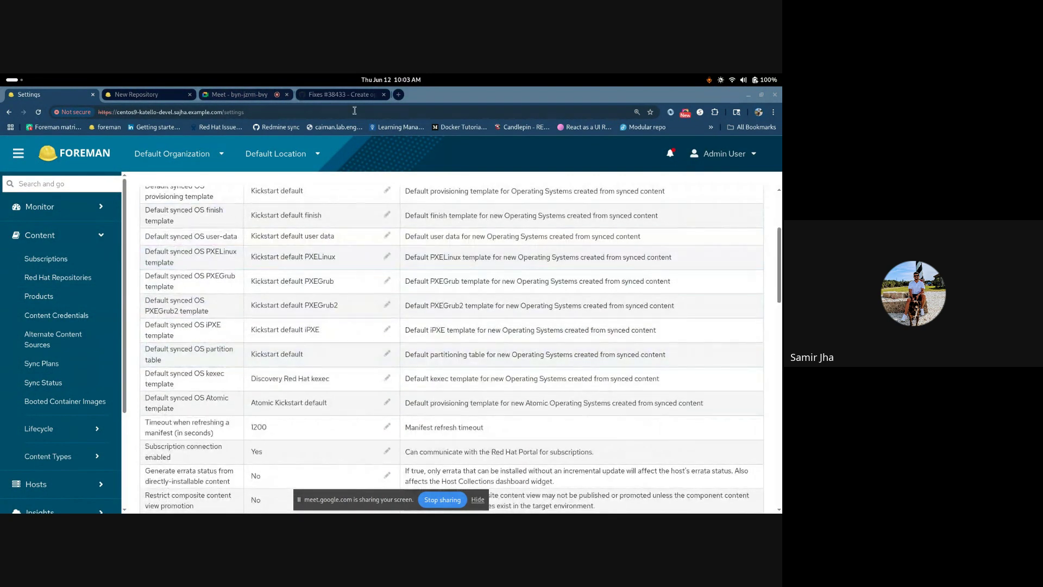
click(348, 96)
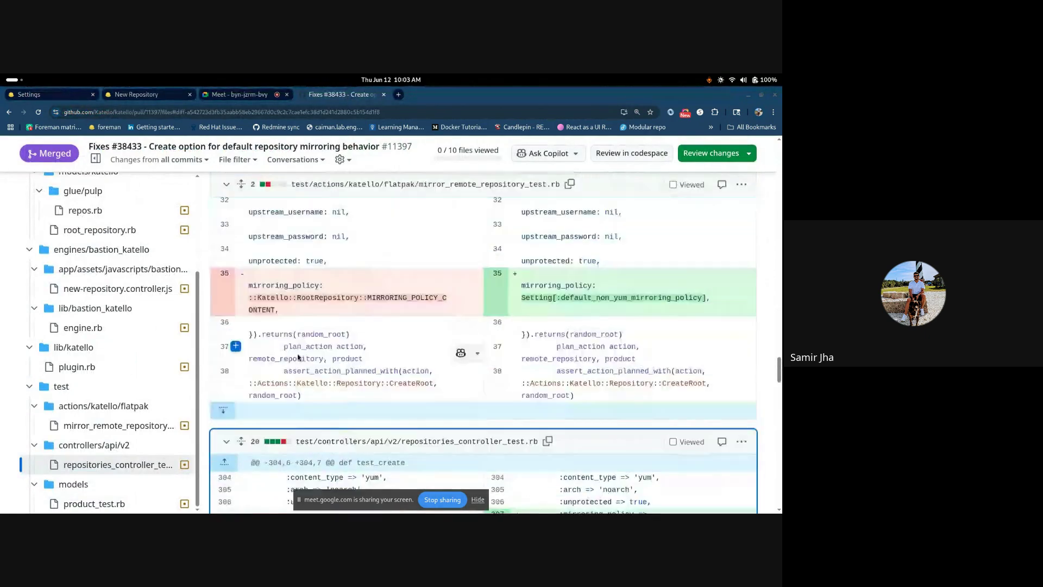
scroll(298, 357, up, 15)
scroll(71, 229, up, 3)
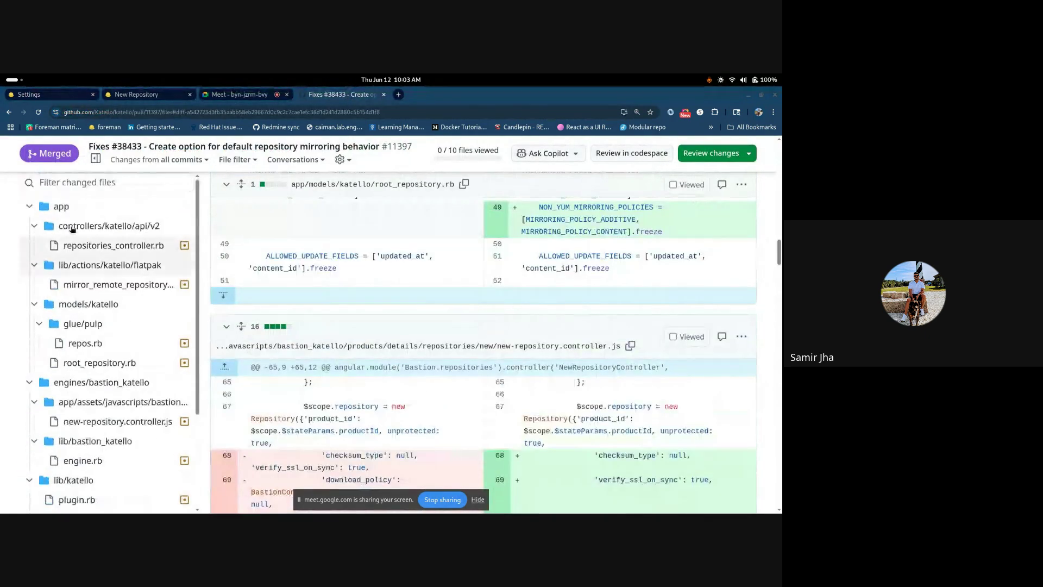
Start a new repository in the demo product and set its type to yum
click(148, 94)
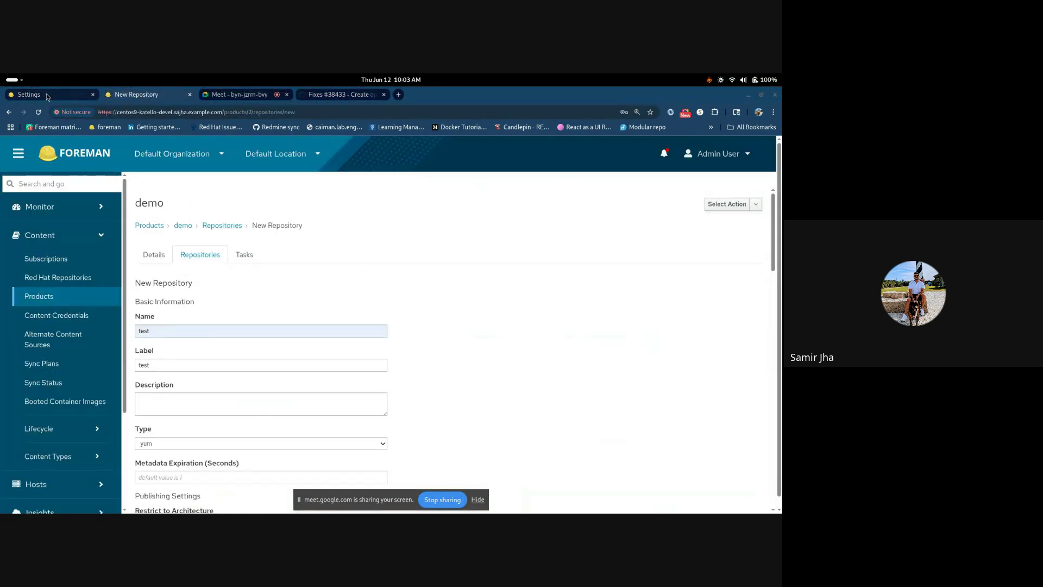
click(224, 226)
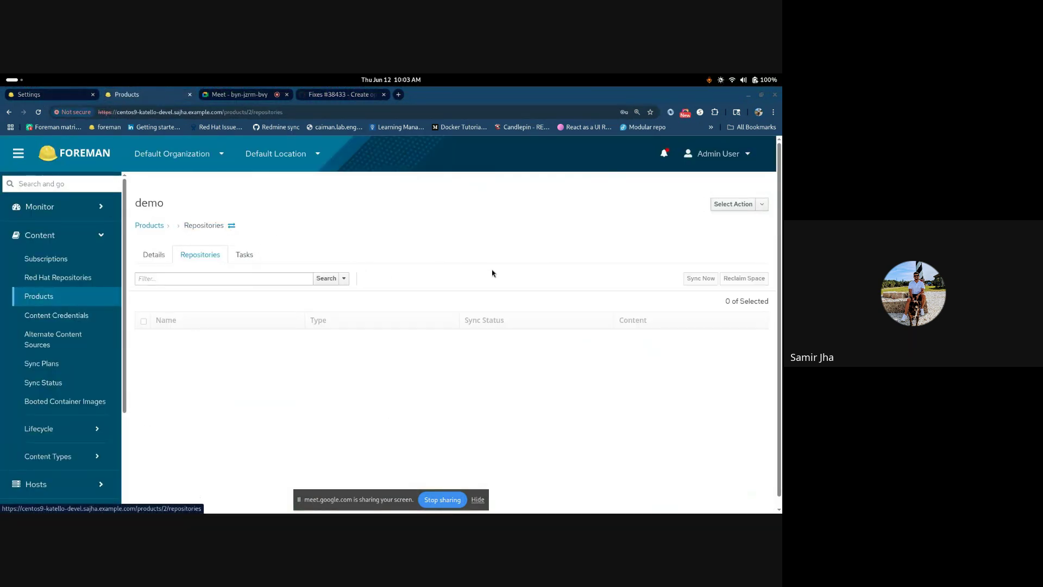
click(580, 278)
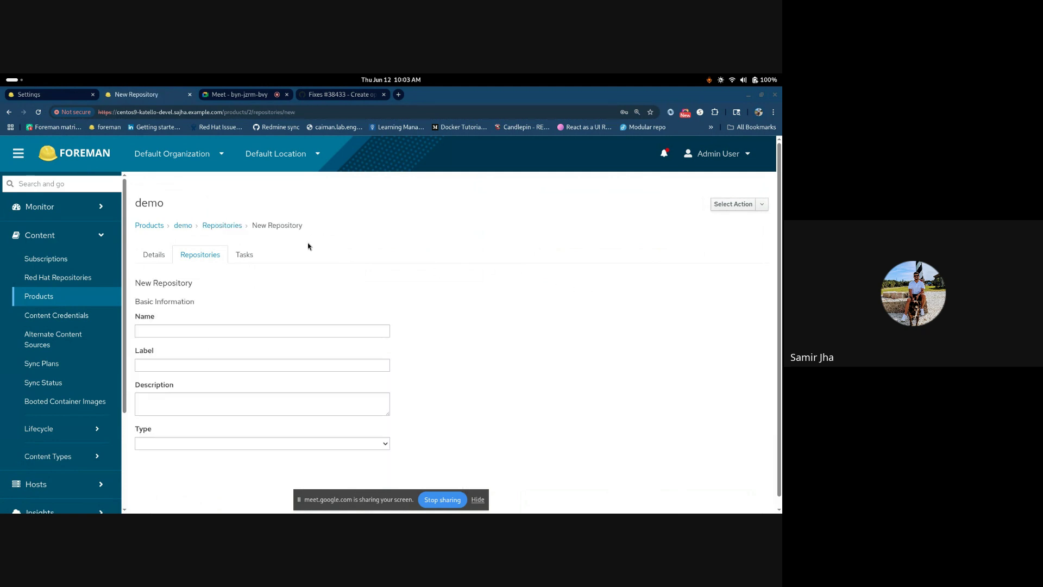
scroll(198, 434, down, 1)
click(212, 434)
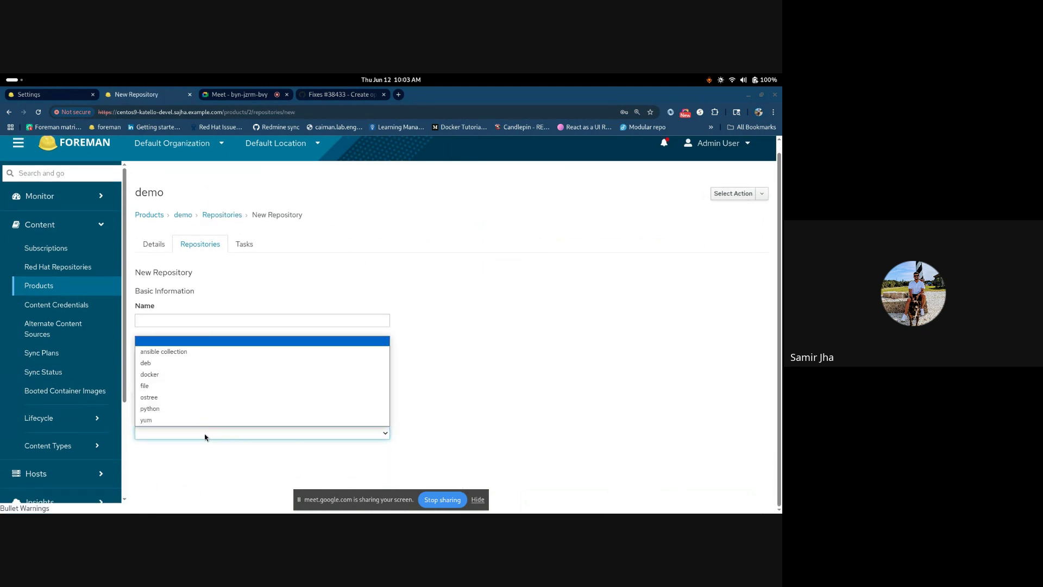
click(195, 420)
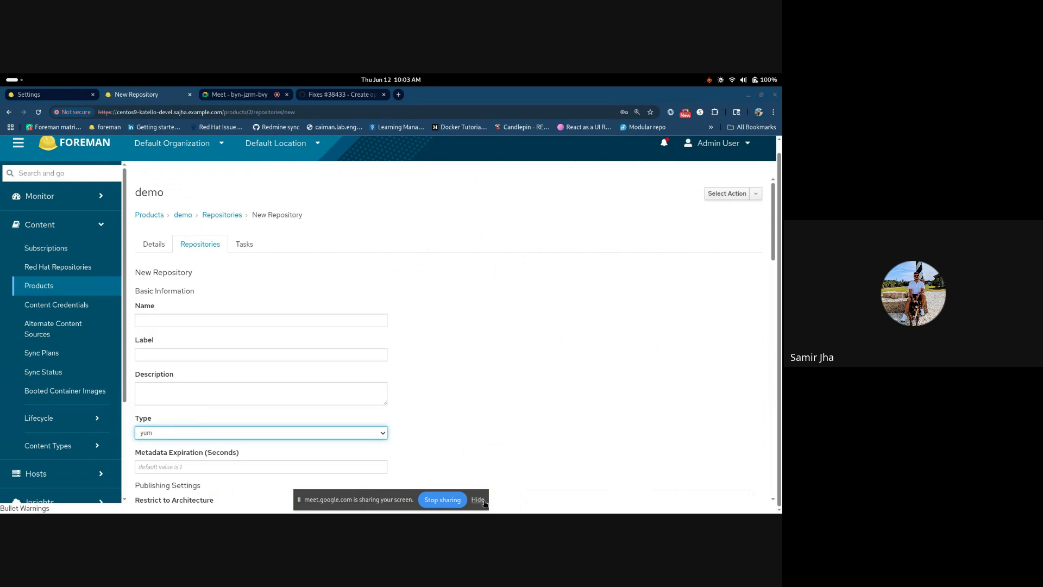
Switch the yum repository's mirroring policy to Content Only and return it to Additive
scroll(282, 369, down, 15)
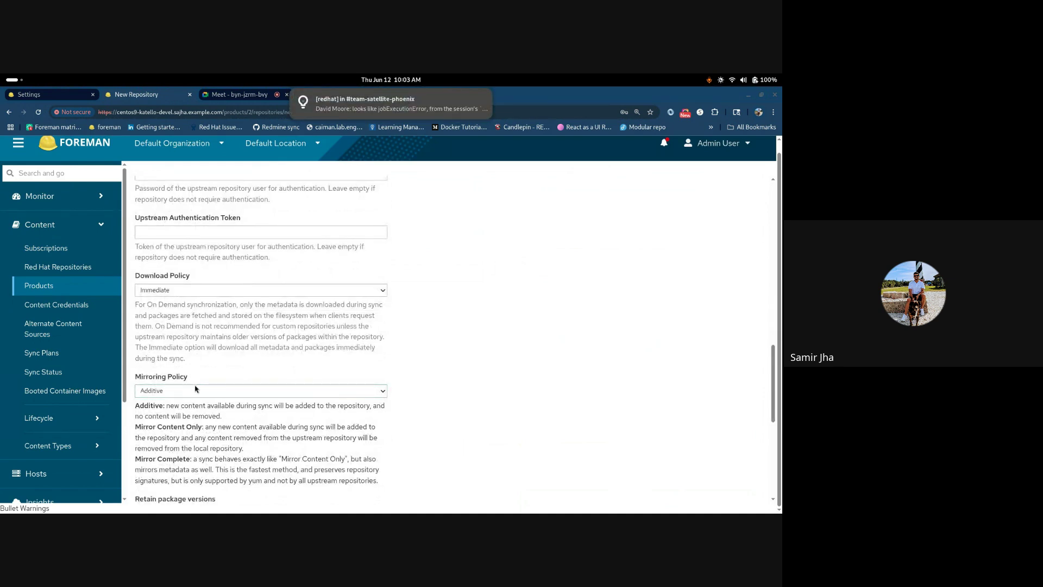
click(206, 391)
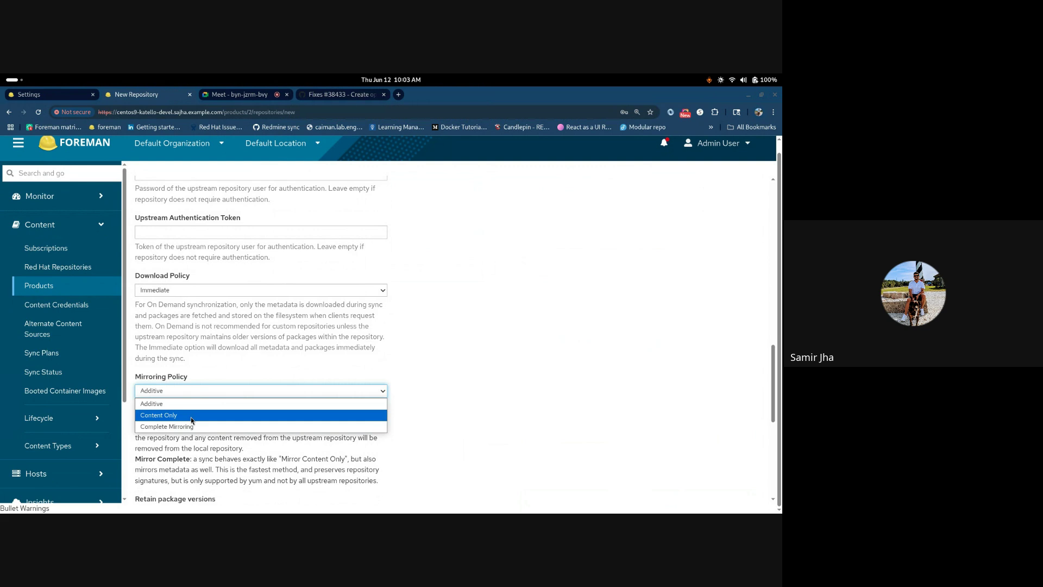
click(191, 416)
click(199, 393)
click(444, 356)
click(307, 391)
click(307, 366)
click(212, 392)
click(291, 377)
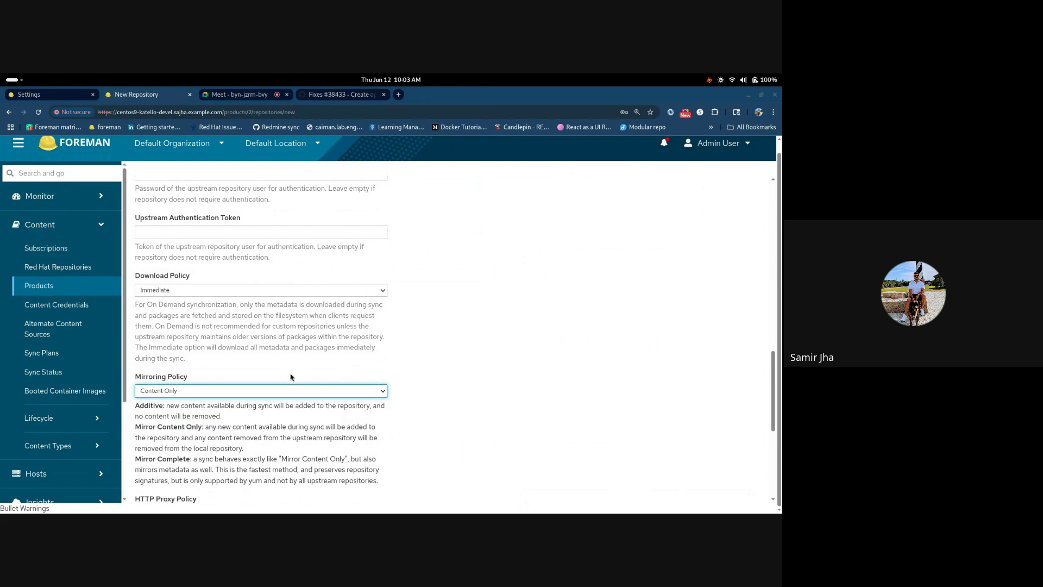
click(247, 391)
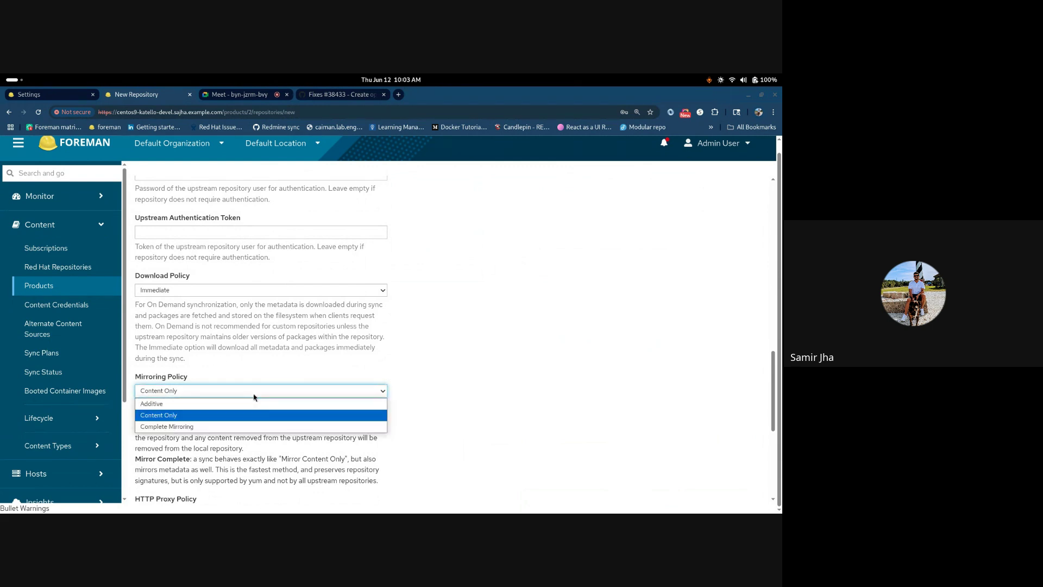
click(157, 405)
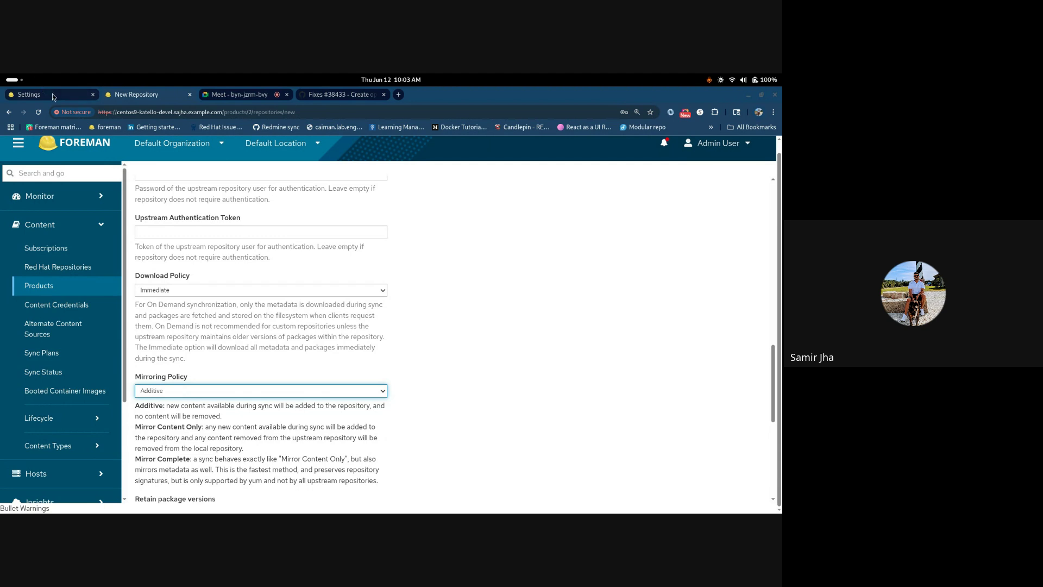
Examine the mirroring policy descriptions and available options for the new yum repository
scroll(227, 380, up, 1)
scroll(188, 432, down, 2)
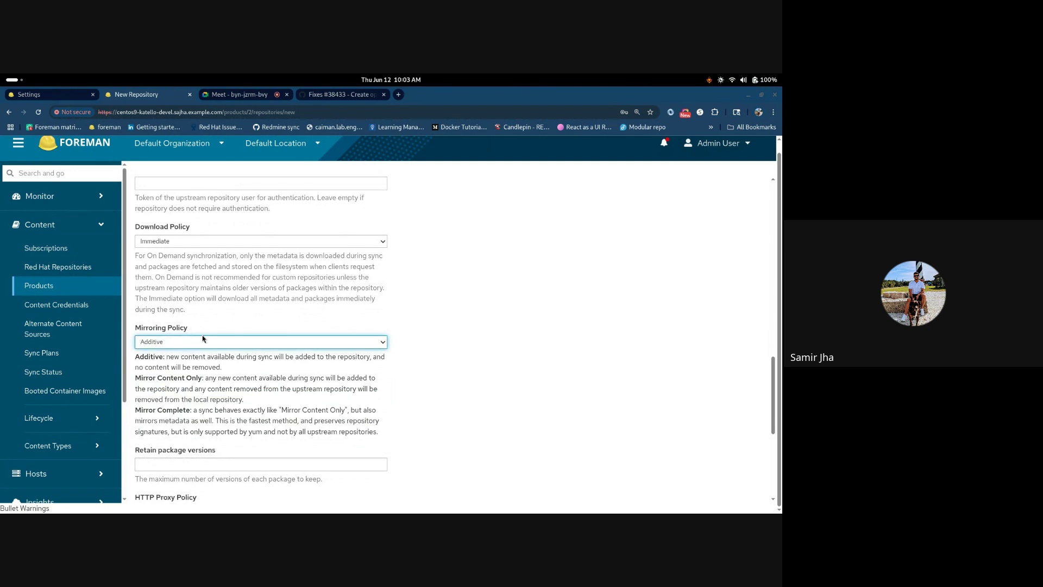
scroll(203, 339, up, 2)
scroll(216, 242, down, 4)
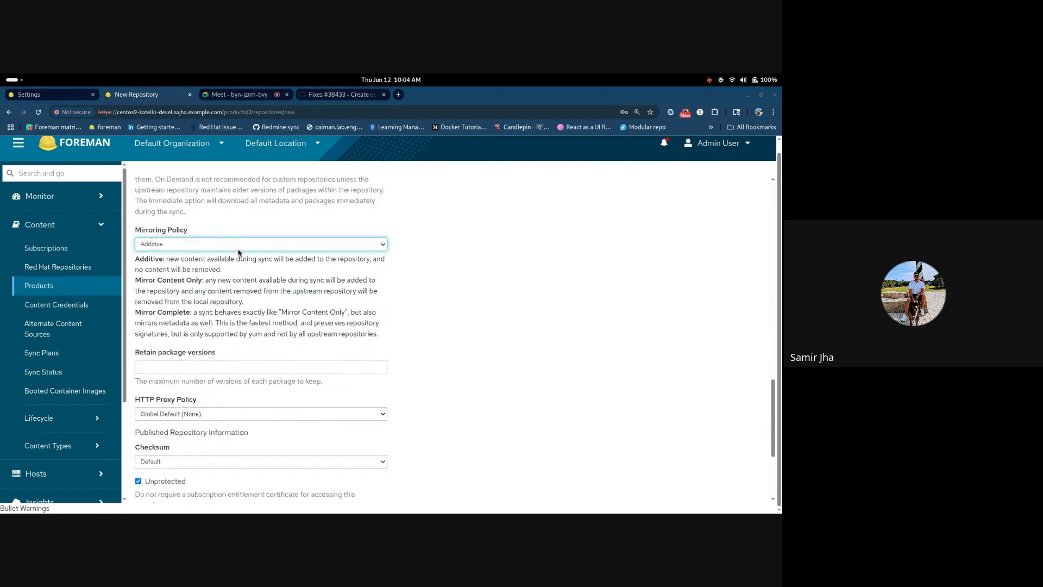
scroll(239, 252, up, 3)
scroll(241, 251, down, 3)
click(243, 248)
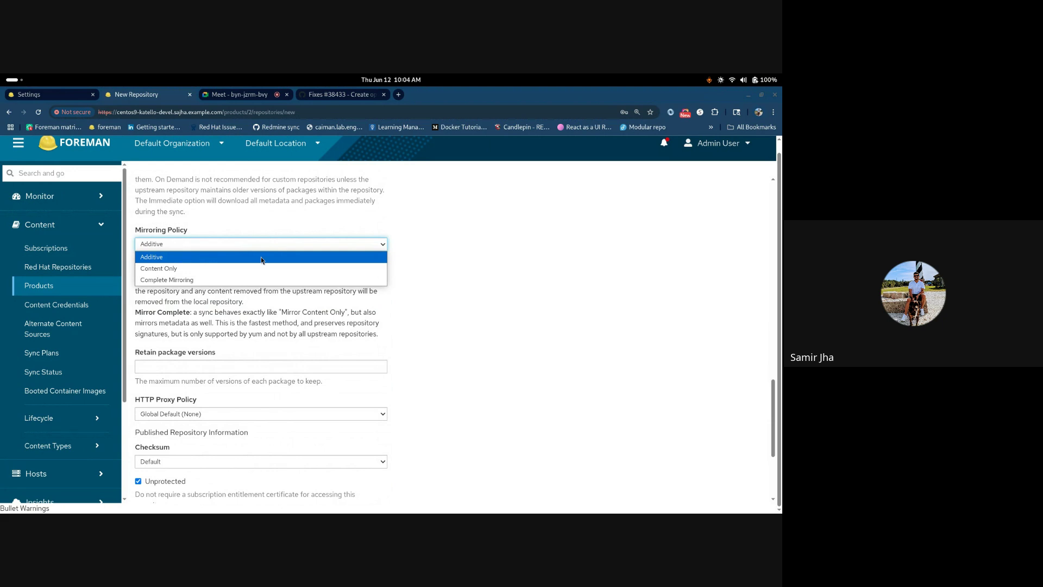
click(513, 248)
Change the new repository's type to file
scroll(302, 340, up, 10)
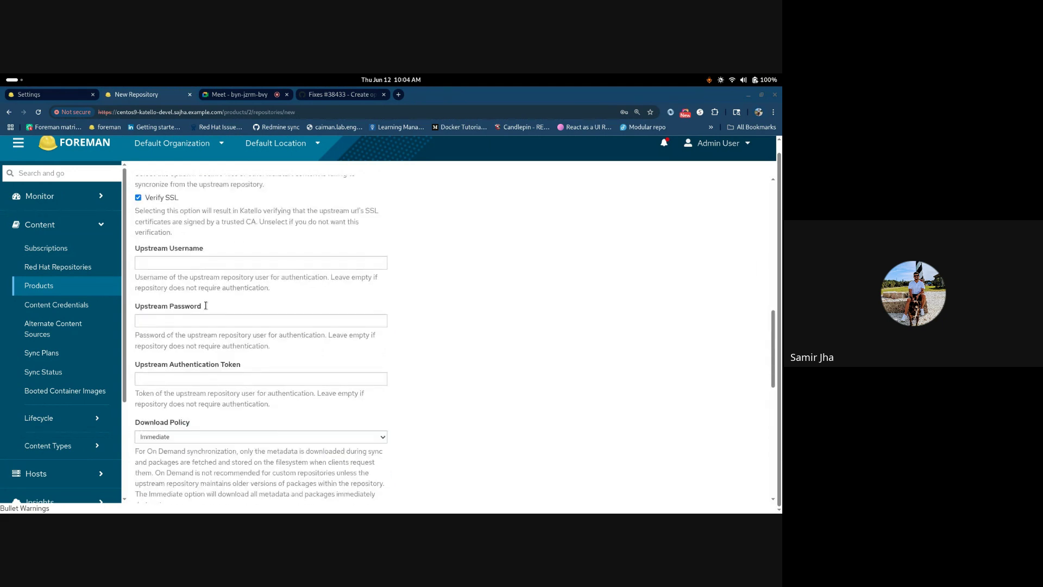
scroll(222, 277, up, 5)
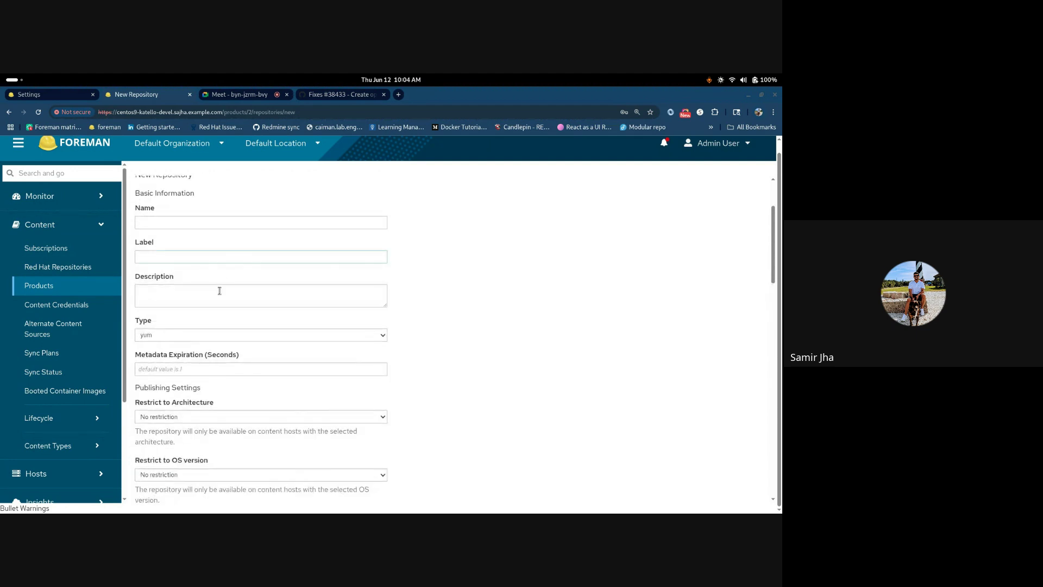
click(229, 337)
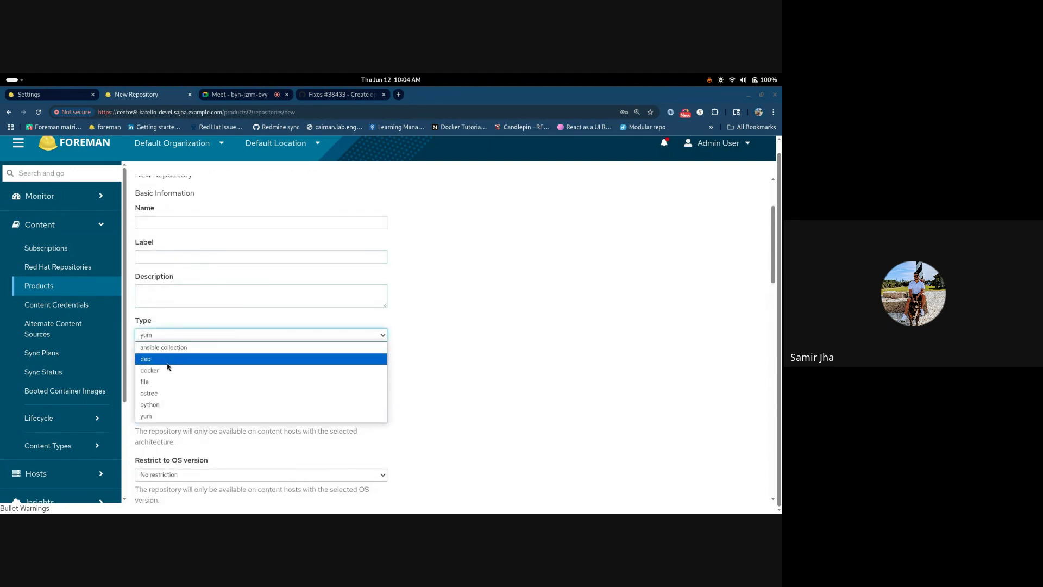
click(166, 381)
Examine which mirroring policy is preselected for the file repository and which options it offers
scroll(244, 359, down, 6)
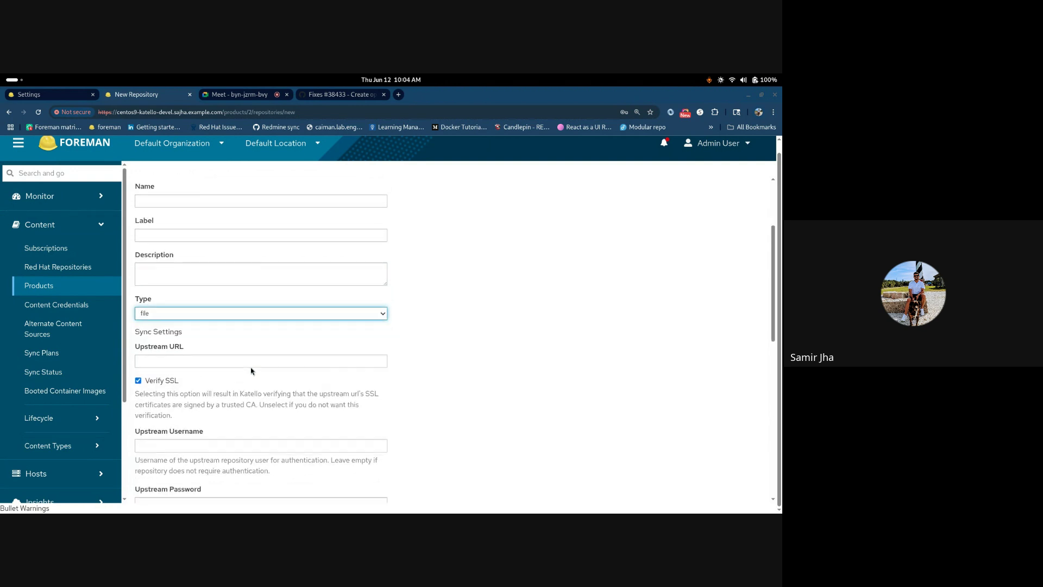
scroll(230, 366, down, 1)
click(217, 293)
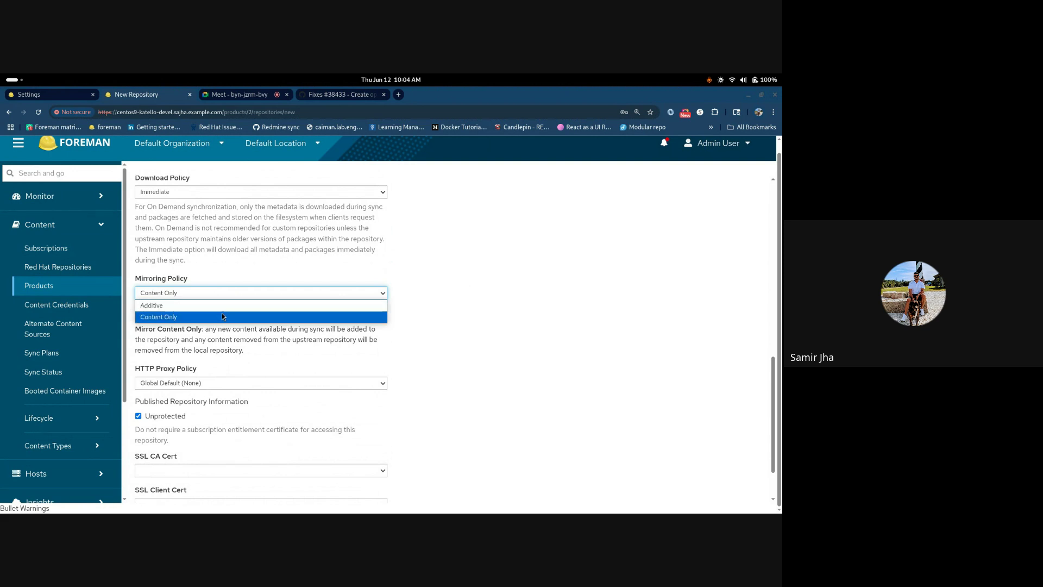
click(278, 267)
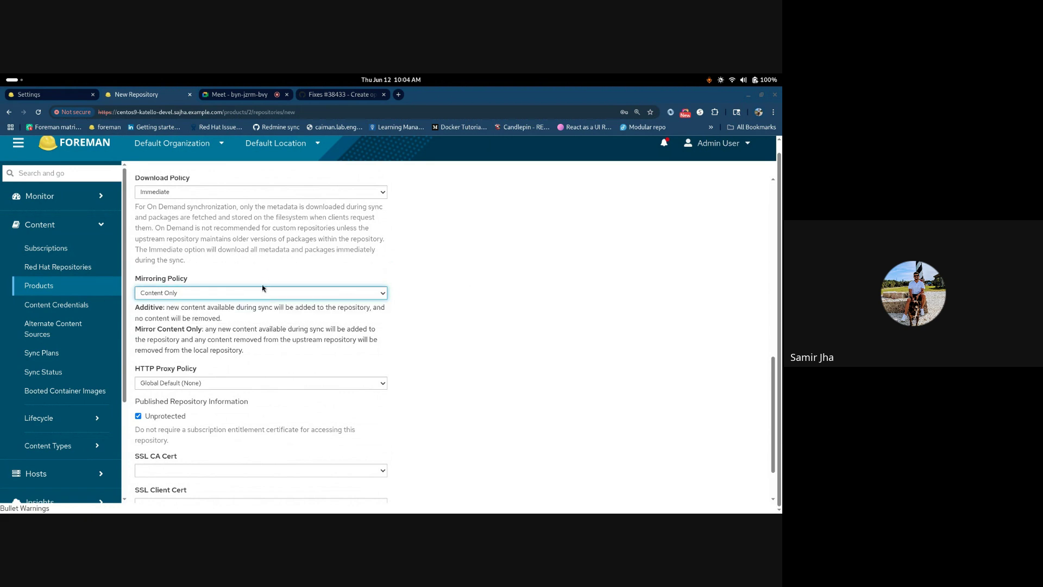
click(227, 294)
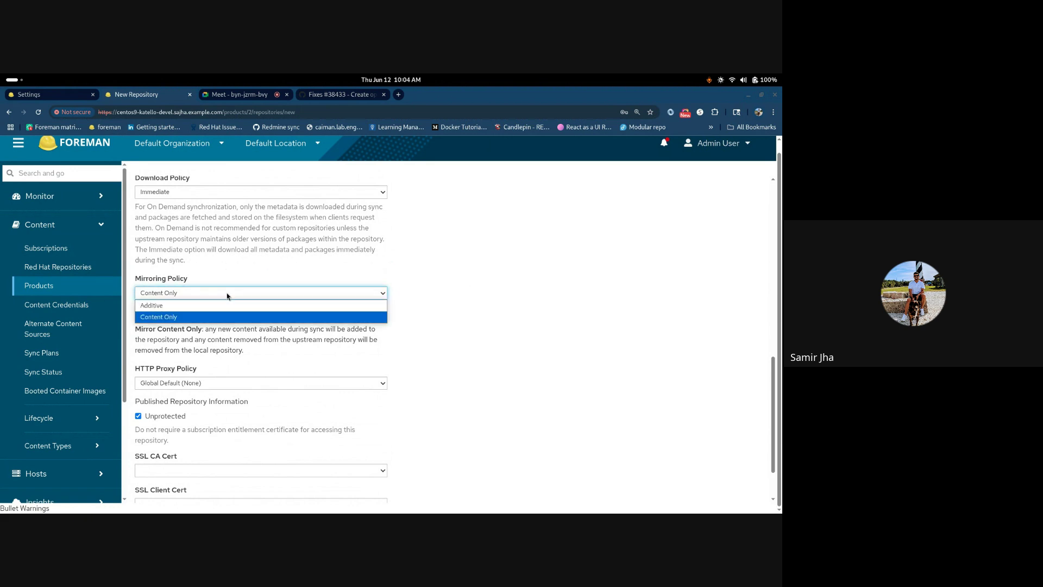
click(216, 268)
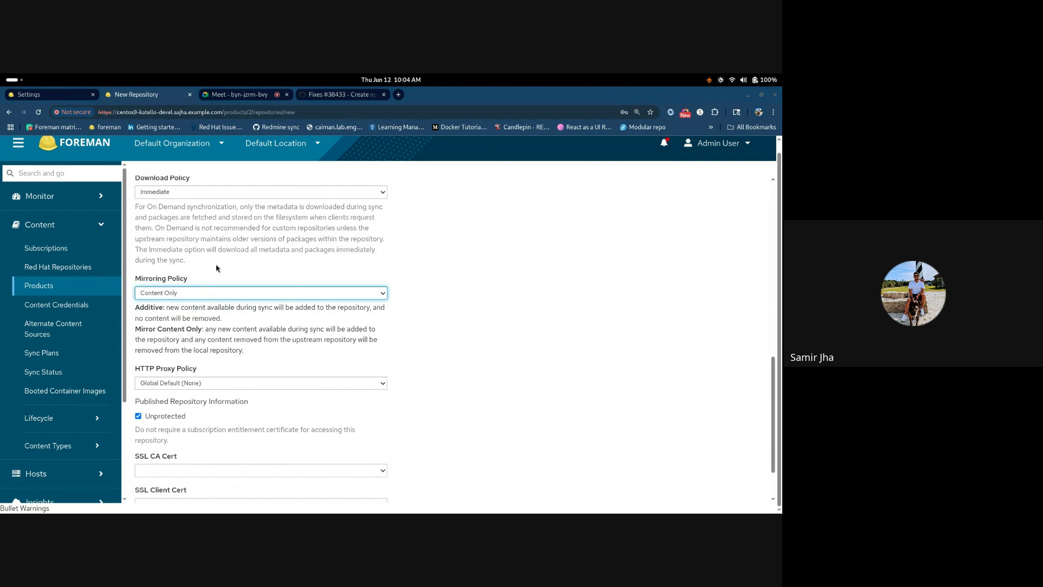
click(256, 295)
click(243, 274)
click(238, 294)
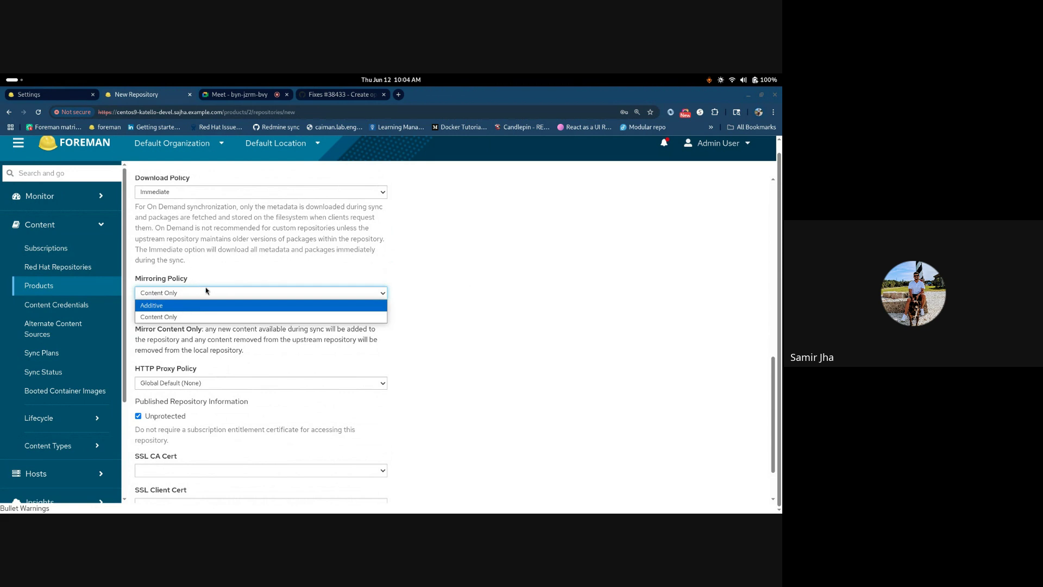
click(64, 97)
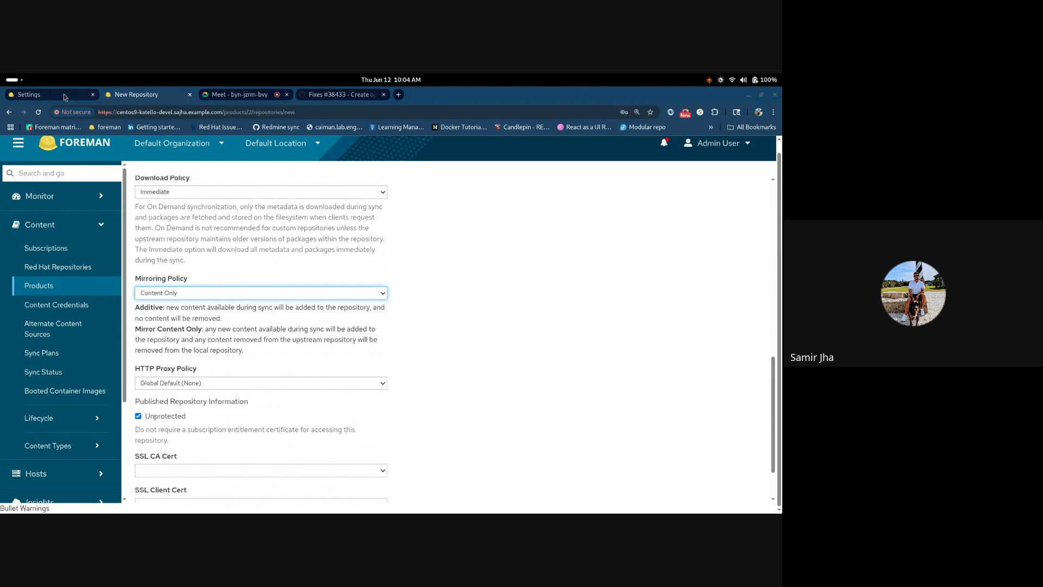
Inspect the value choices of the Default custom yum repository mirroring policy setting and cancel without changing it
click(63, 97)
scroll(409, 365, up, 5)
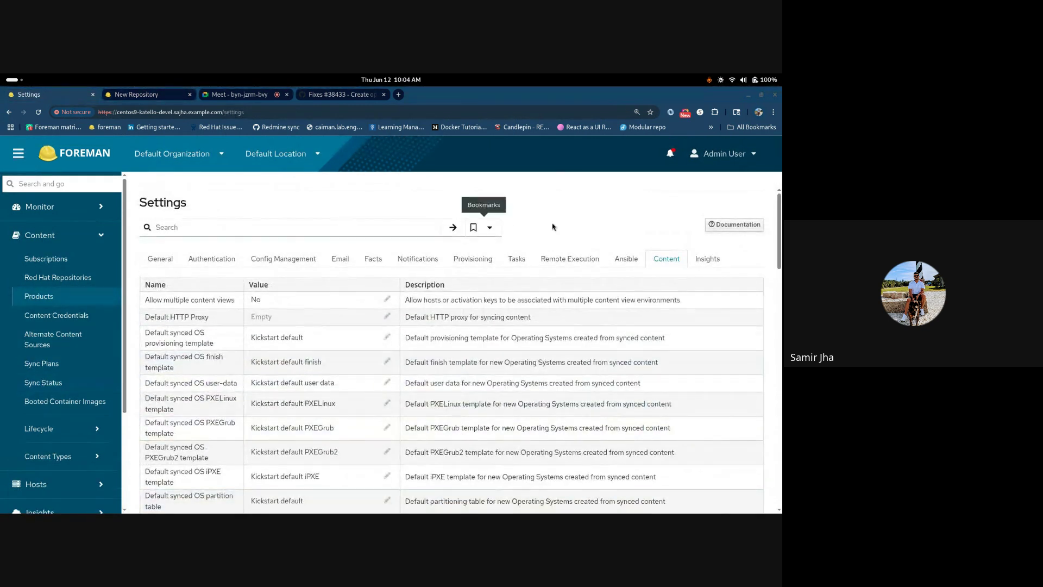
scroll(229, 359, down, 5)
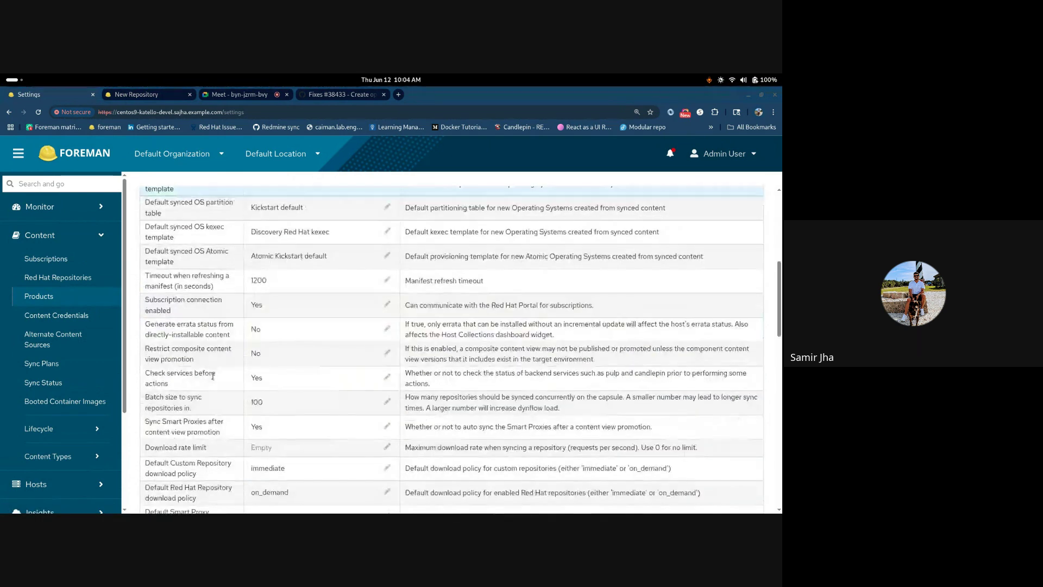
scroll(212, 376, down, 3)
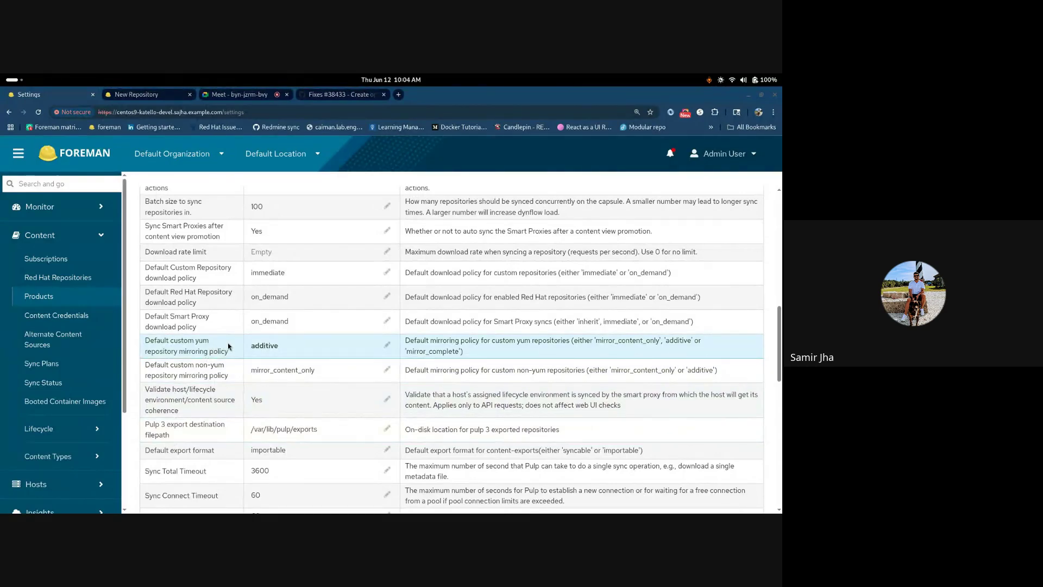
click(307, 348)
click(371, 197)
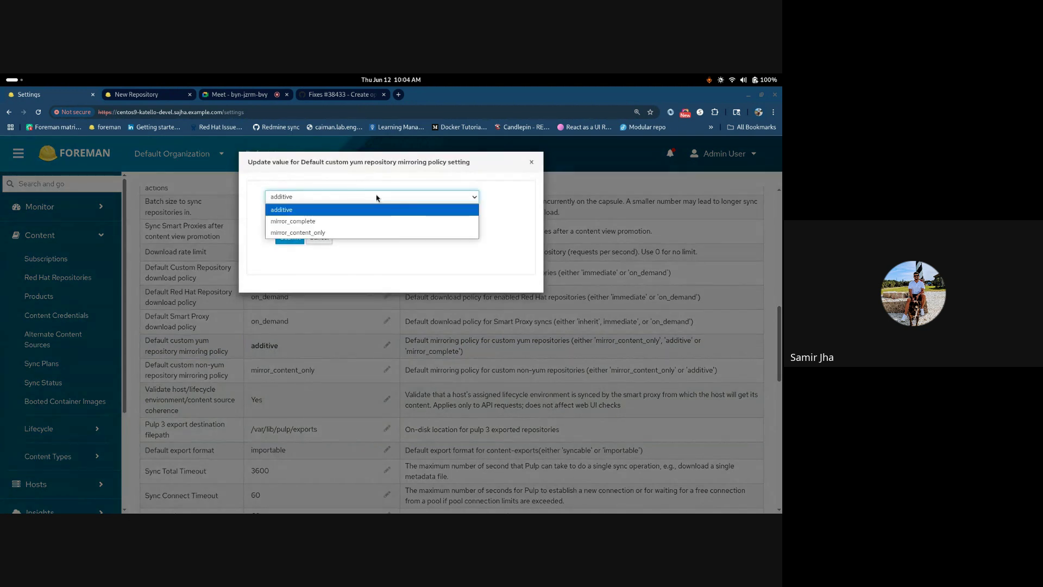
click(331, 246)
click(328, 241)
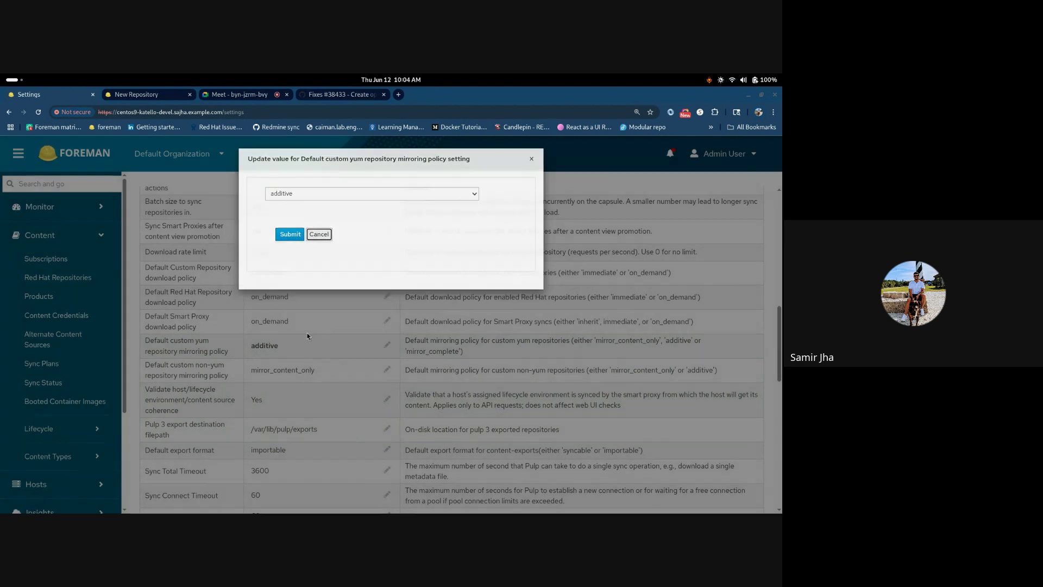
Inspect the value choices of the Default custom non-yum repository mirroring policy setting and cancel without changing it
click(320, 371)
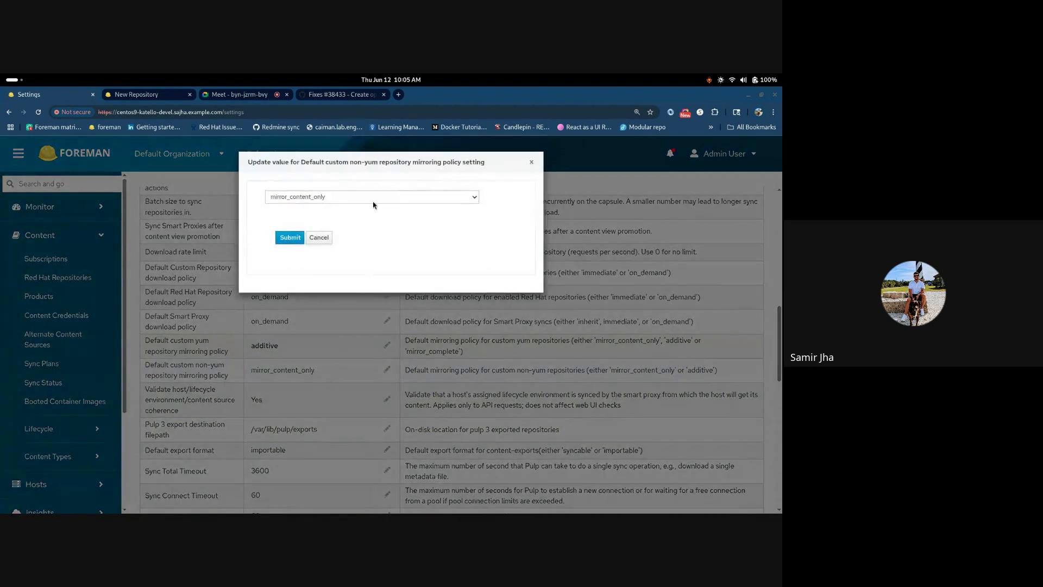
click(377, 197)
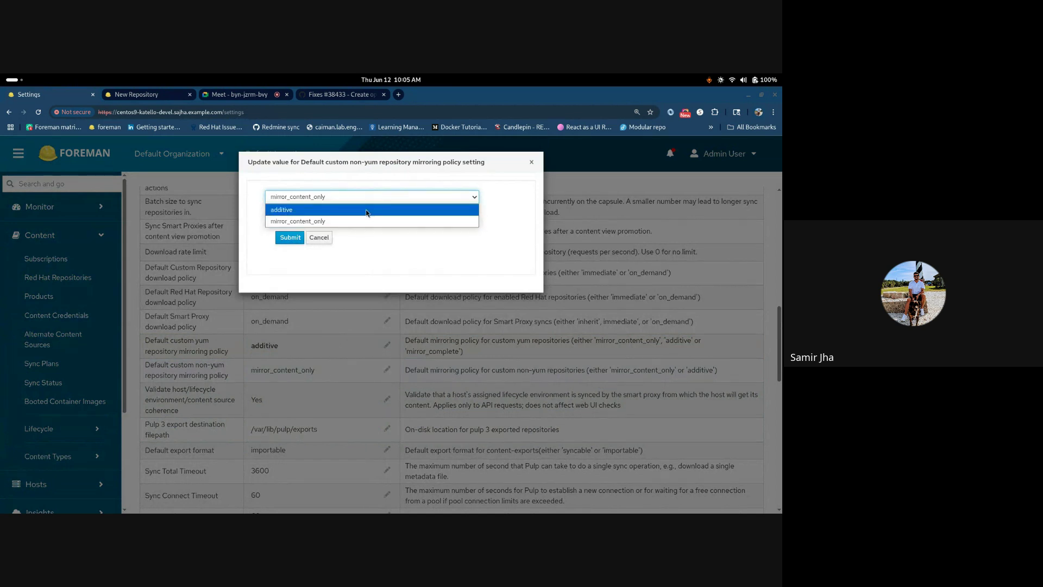
click(382, 238)
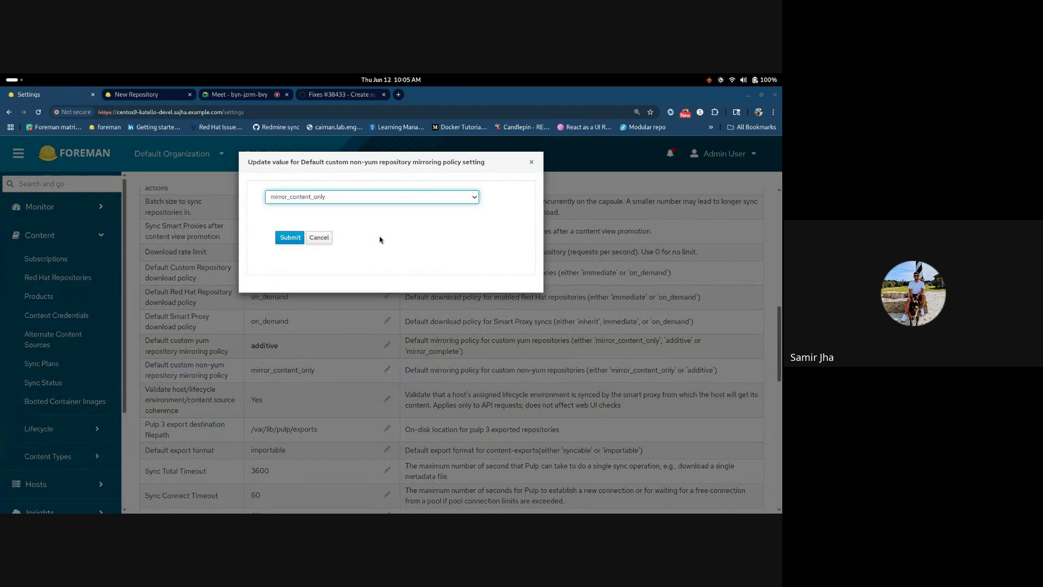
click(319, 237)
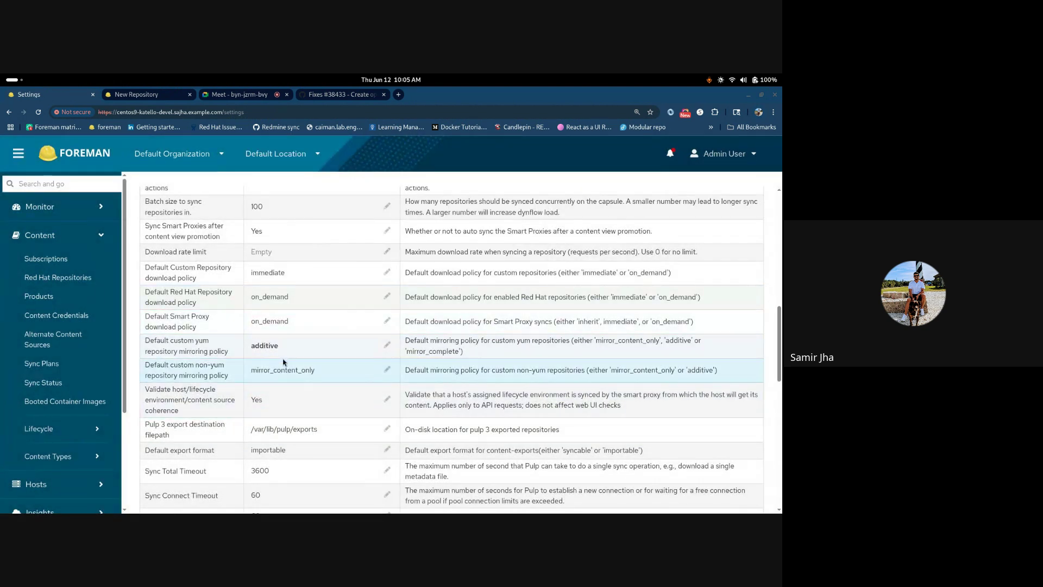
Set the Default custom yum repository mirroring policy to mirror_content_only and submit the change
click(340, 347)
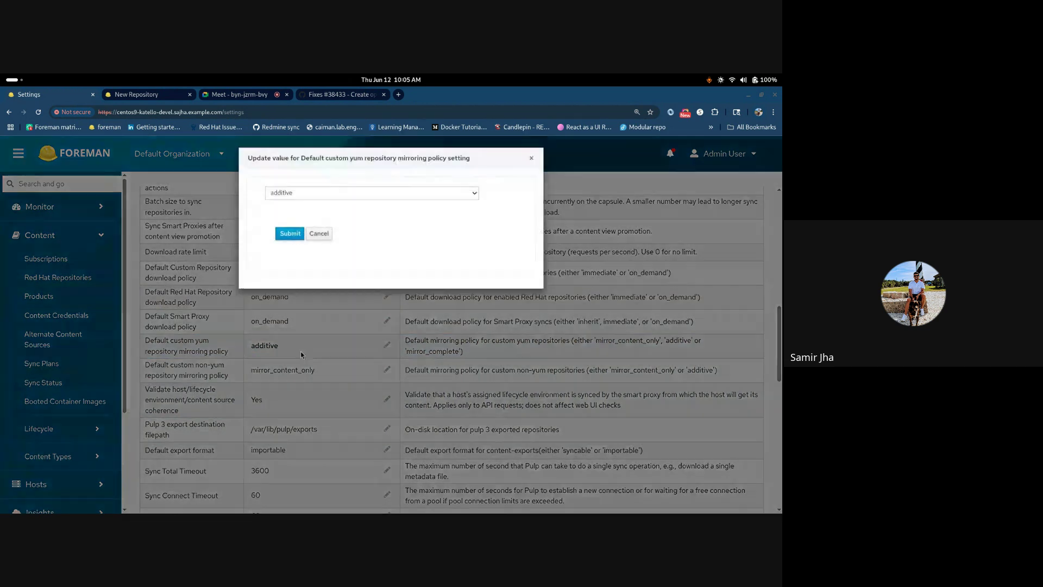
click(302, 197)
click(312, 233)
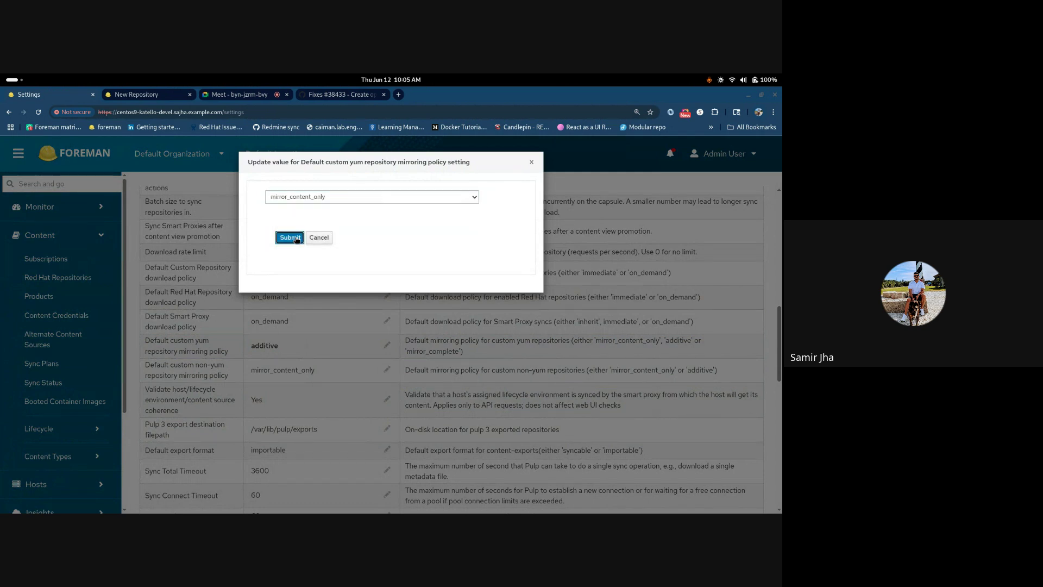
click(291, 237)
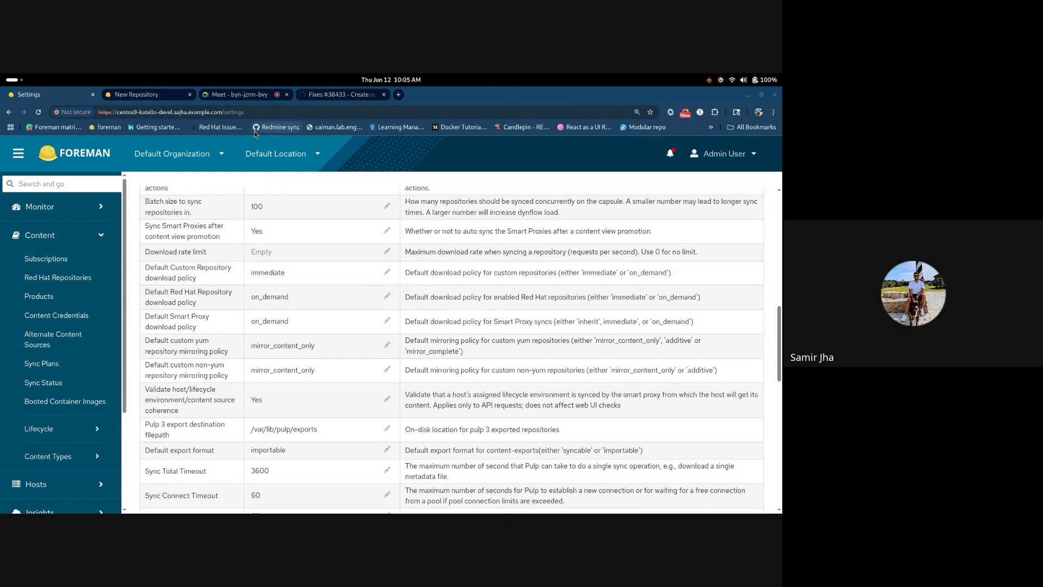
Switch to the Google Meet call and stop presenting the screen
click(263, 95)
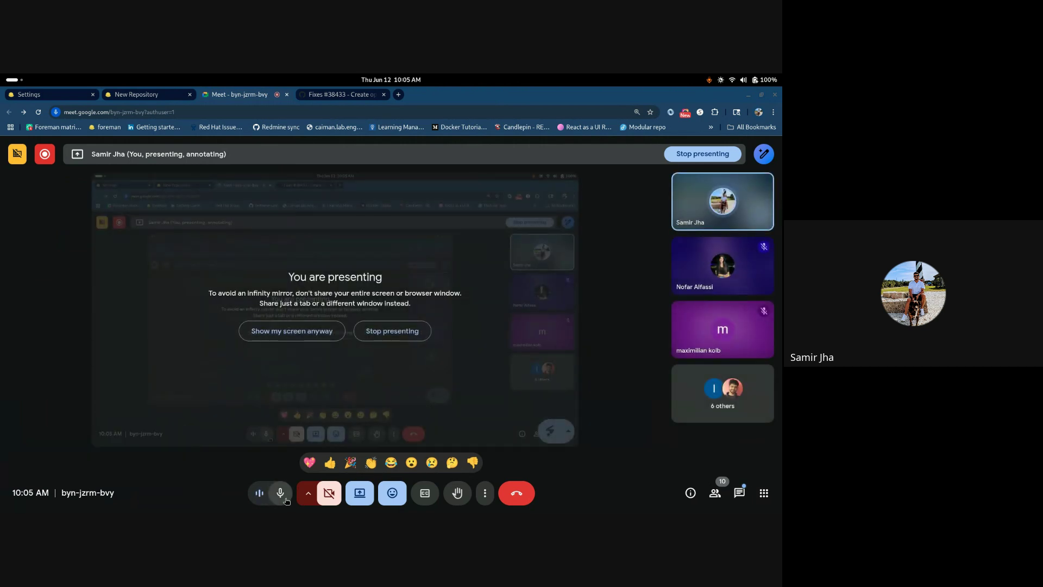
click(393, 331)
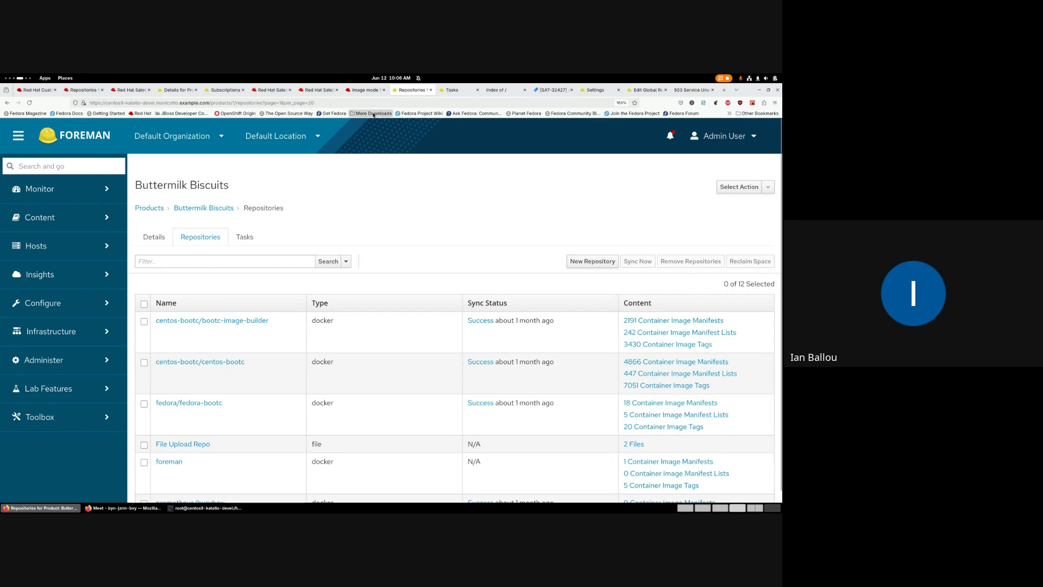
Switch to the Red Hat blog's image mode quick start guide and examine its introduction, requirements and first setup commands
click(364, 89)
scroll(221, 312, up, 5)
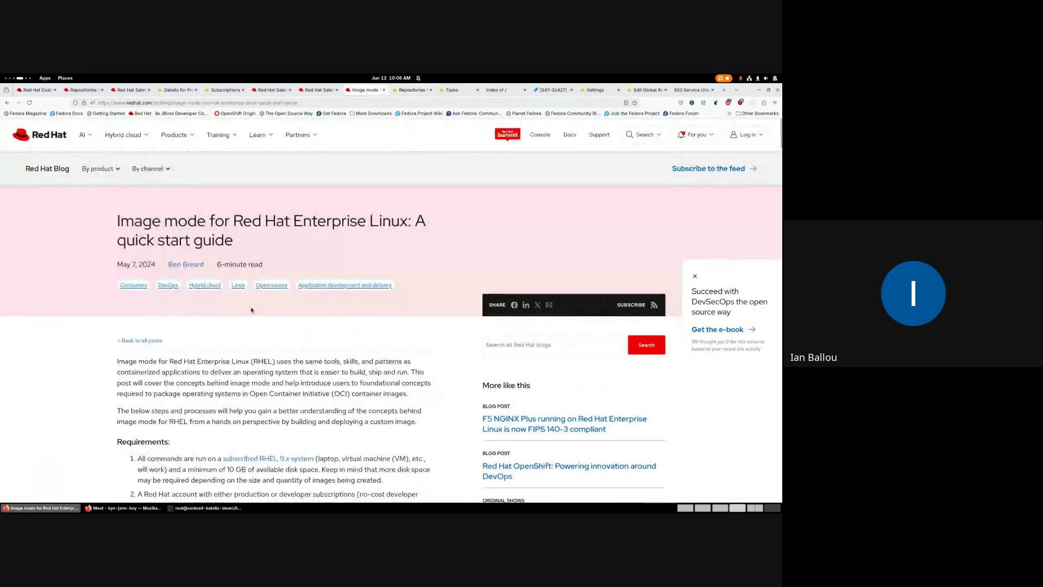
scroll(168, 331, down, 1)
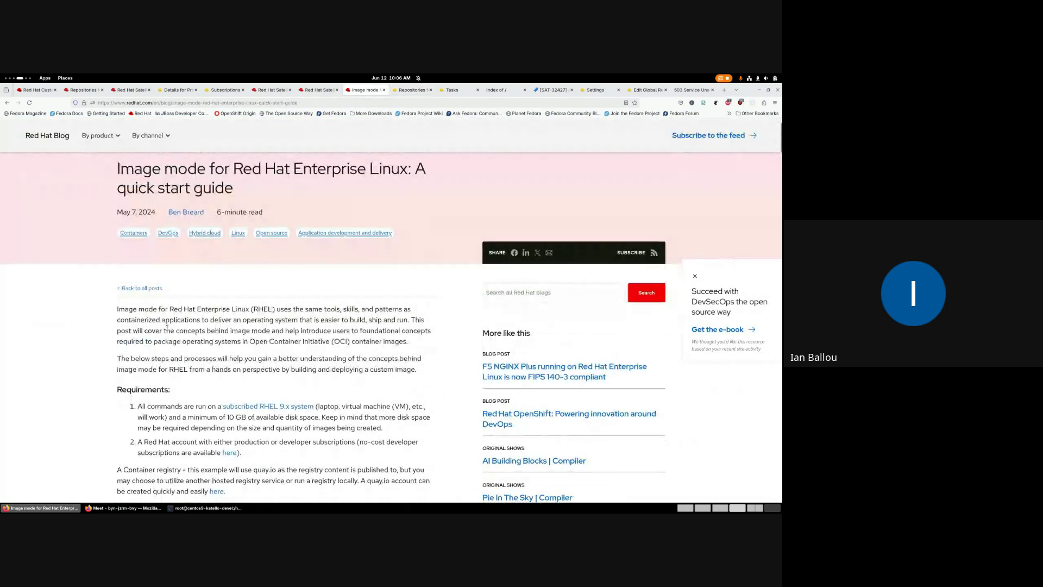
scroll(174, 326, up, 1)
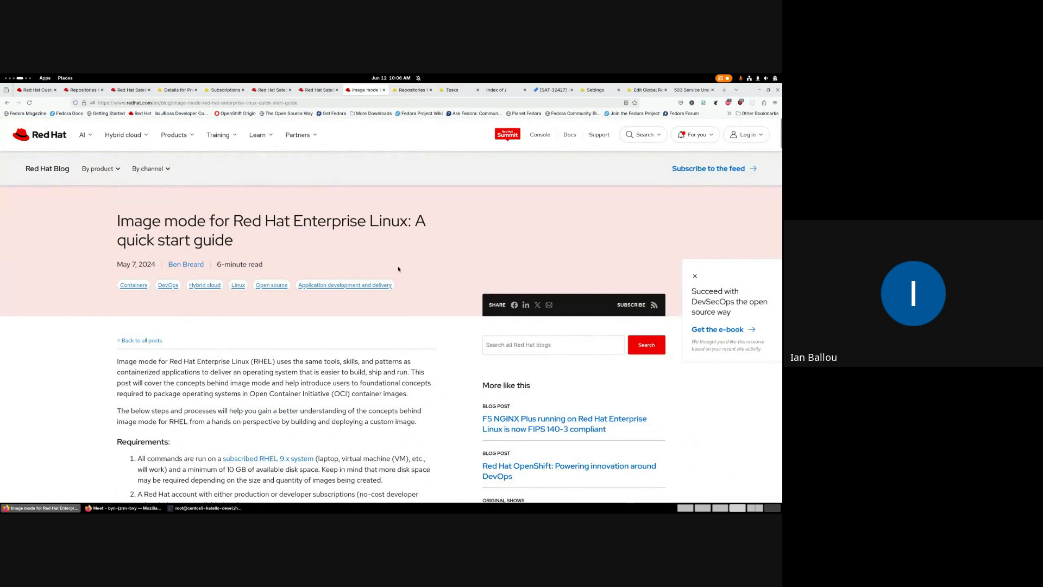
scroll(98, 377, down, 2)
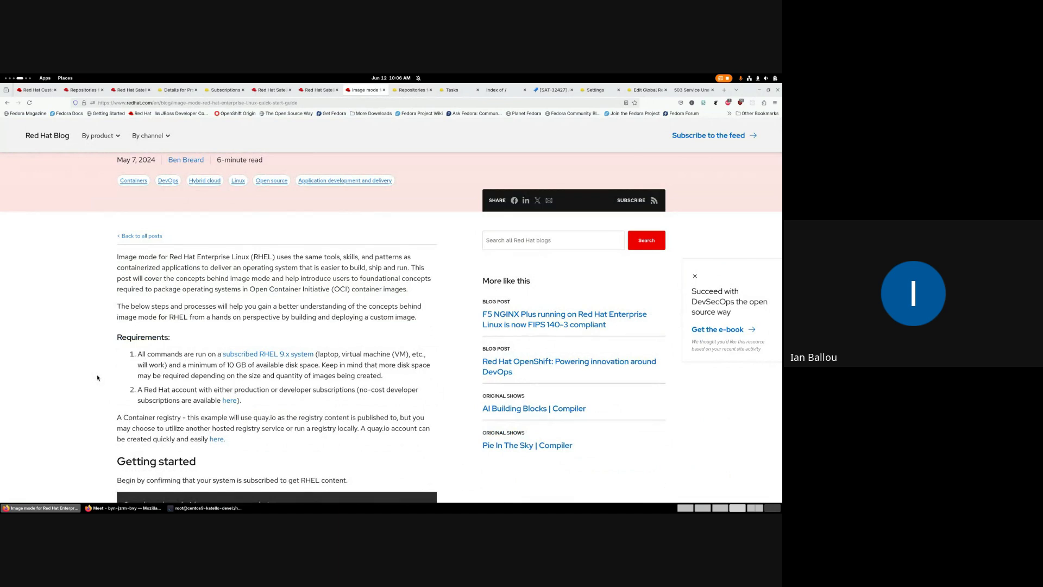
scroll(98, 377, down, 3)
scroll(97, 377, down, 1)
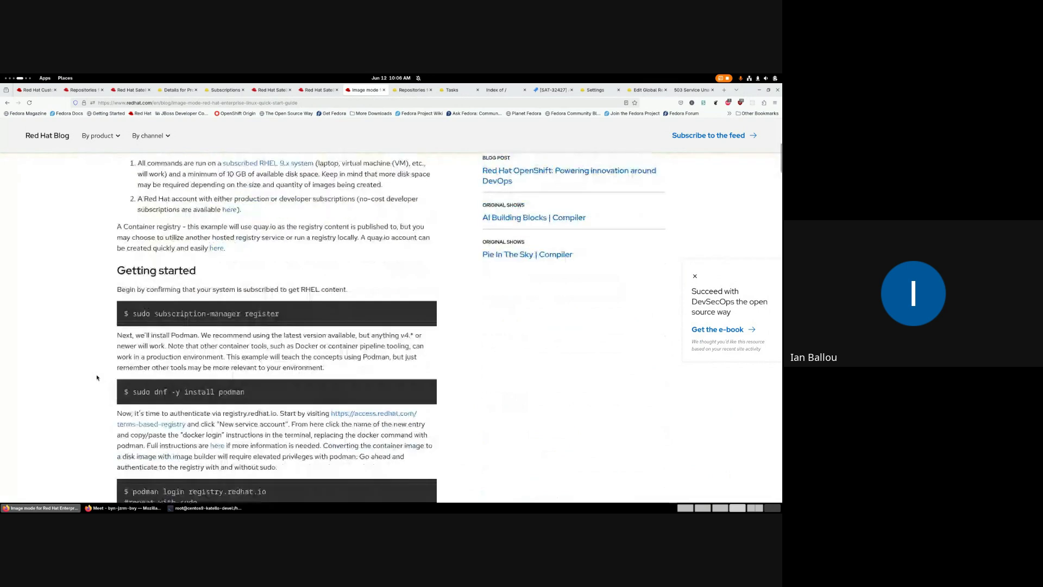
scroll(97, 377, up, 1)
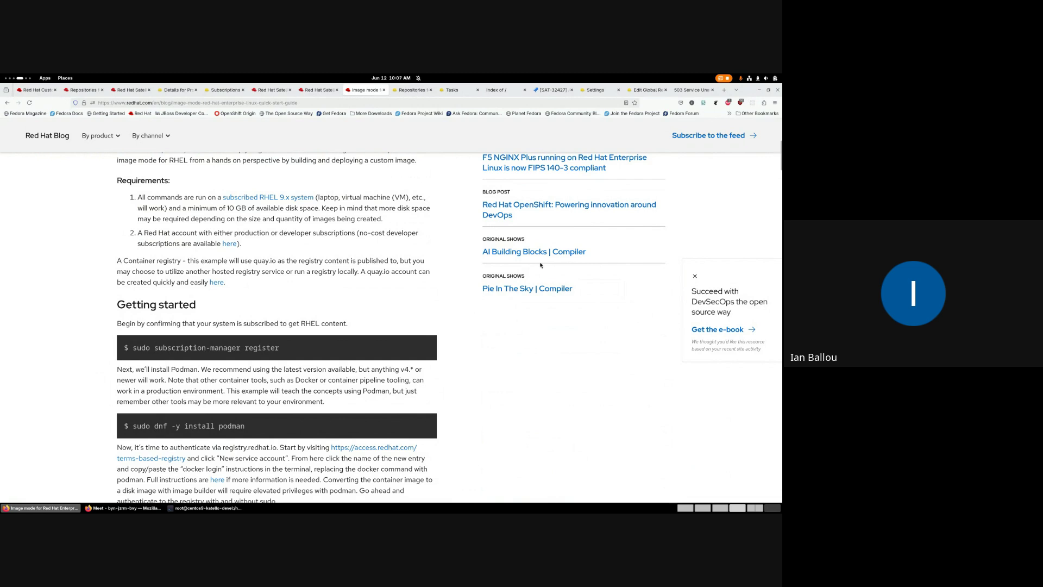
scroll(304, 266, down, 2)
scroll(305, 266, up, 2)
scroll(402, 352, up, 3)
scroll(395, 338, down, 4)
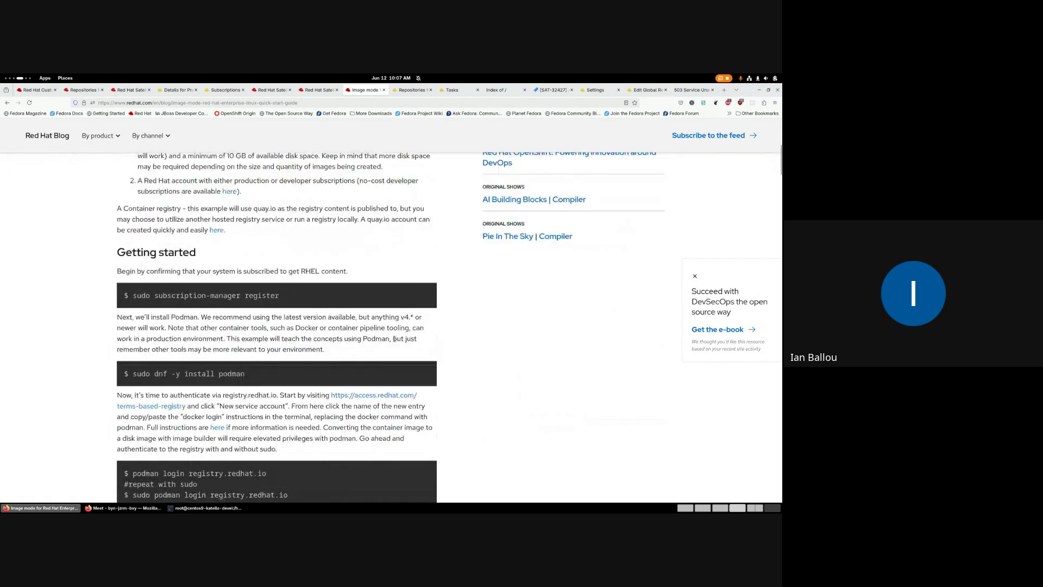
scroll(408, 320, up, 6)
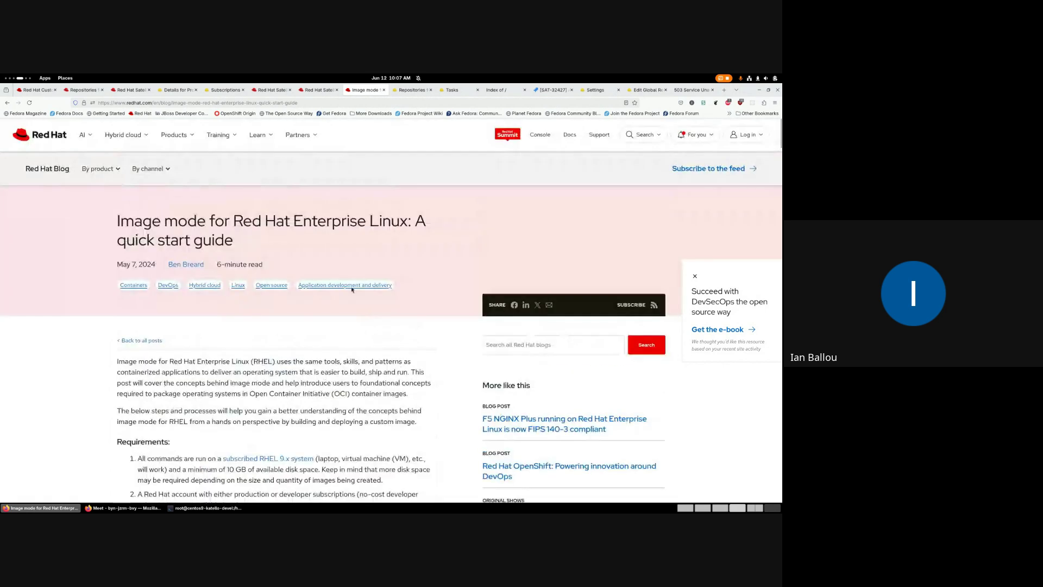
scroll(346, 321, down, 5)
scroll(346, 322, down, 2)
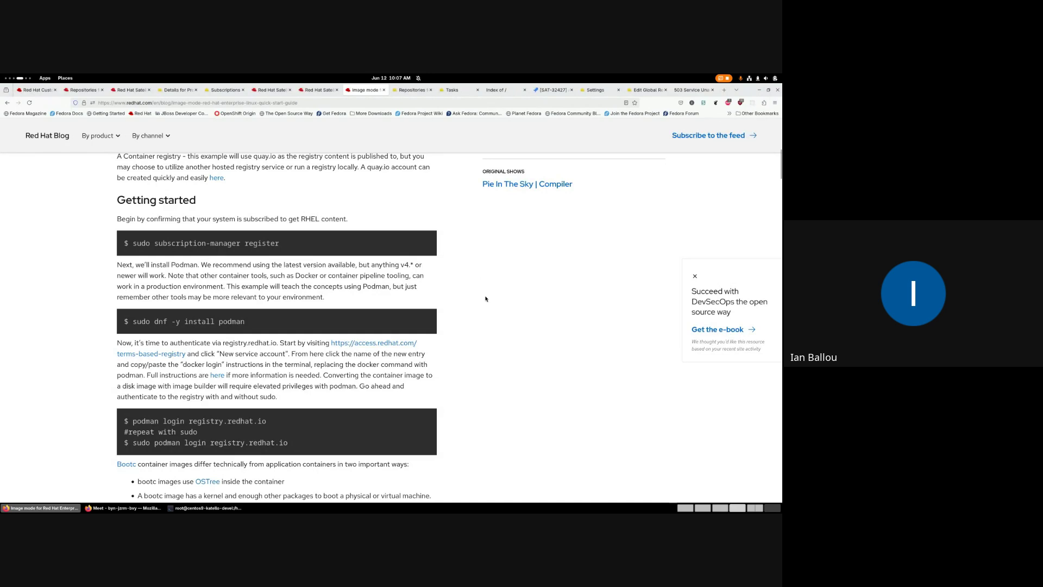
Review the guide's Getting started section, from system registration and Podman installation to registry login and the bootc image description
scroll(462, 299, up, 6)
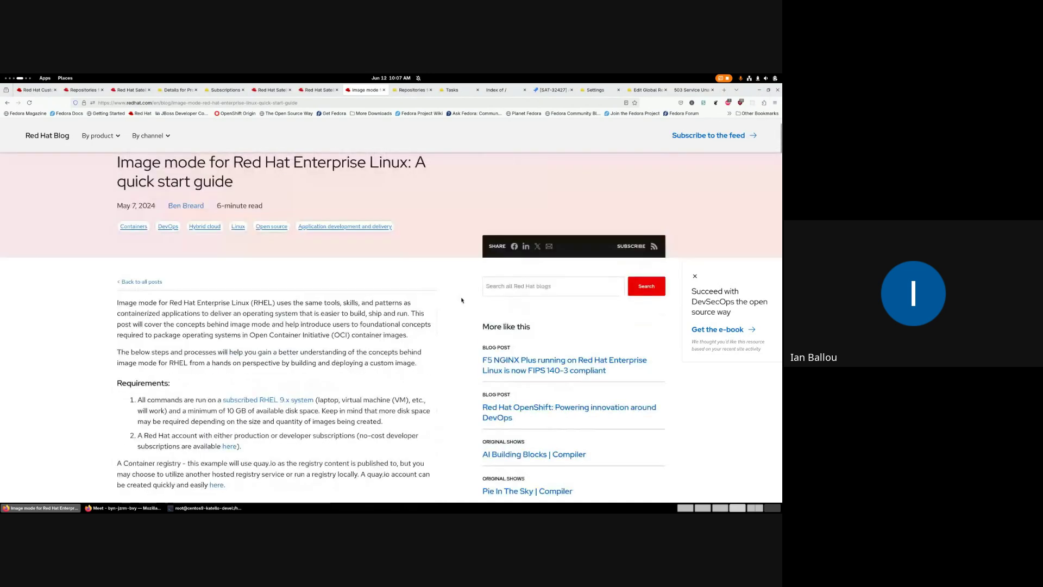
scroll(462, 300, down, 4)
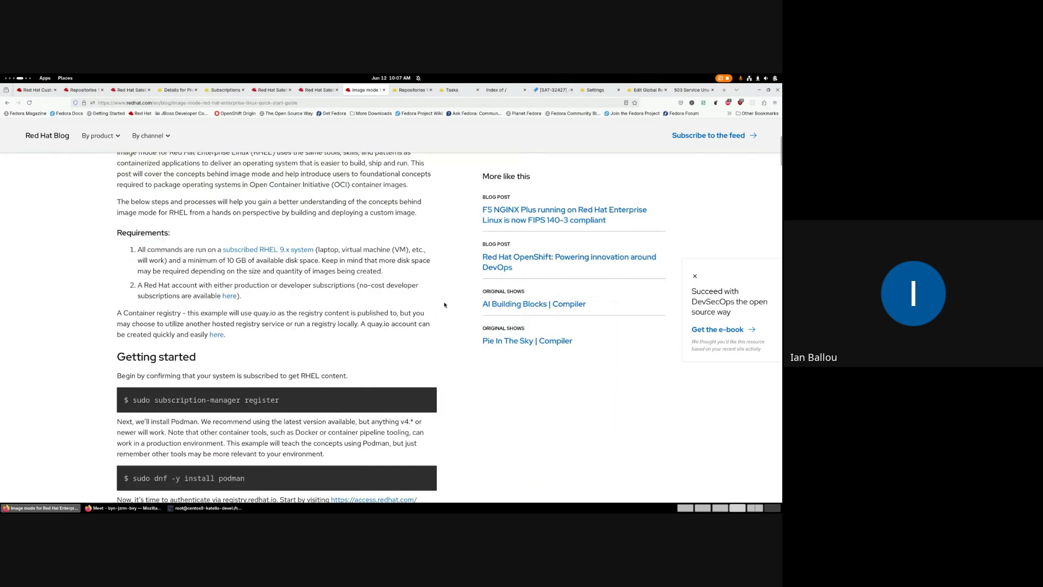
scroll(444, 304, down, 1)
scroll(453, 317, down, 1)
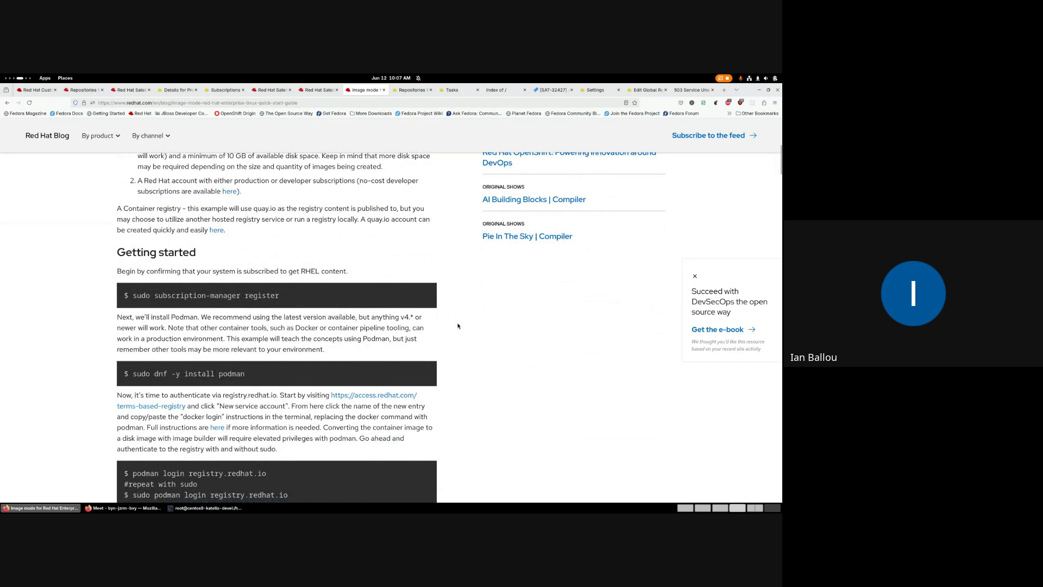
scroll(458, 326, down, 2)
scroll(457, 337, up, 1)
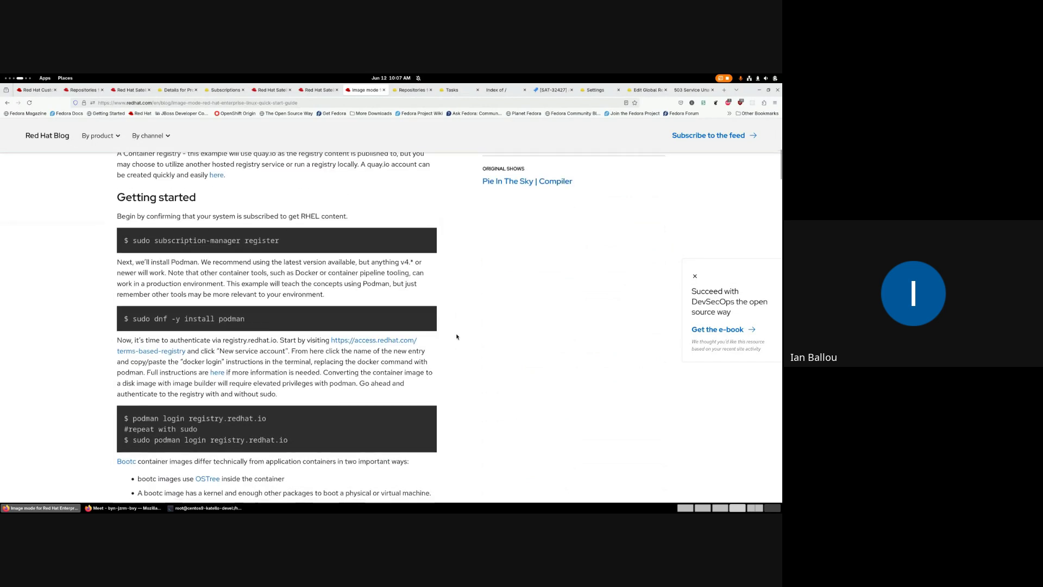
scroll(108, 303, down, 1)
scroll(76, 344, down, 1)
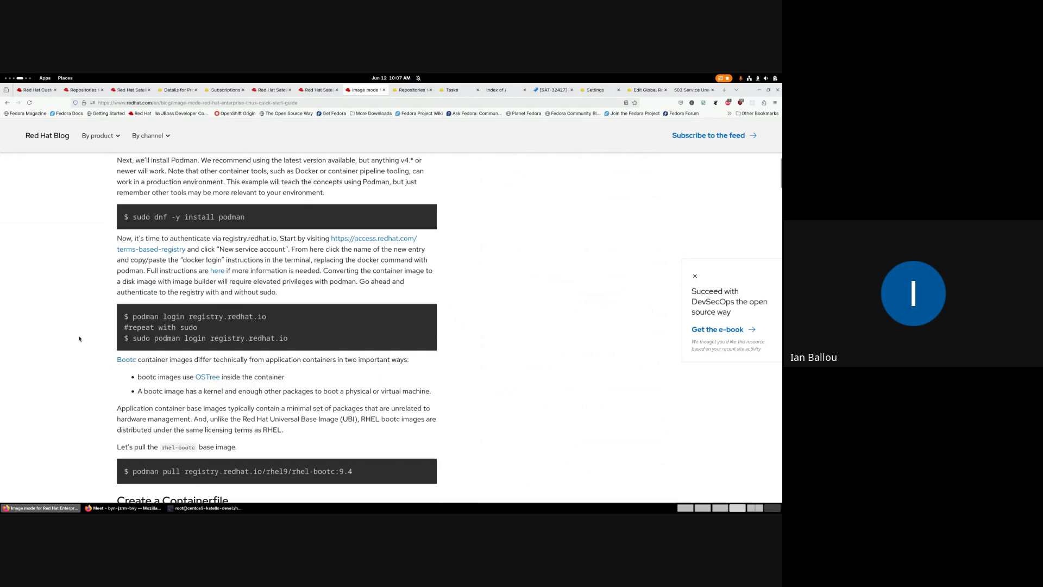
Examine the guide's rhel-bootc pull command, example Containerfile, and instructions for building and testing the image
scroll(89, 325, down, 3)
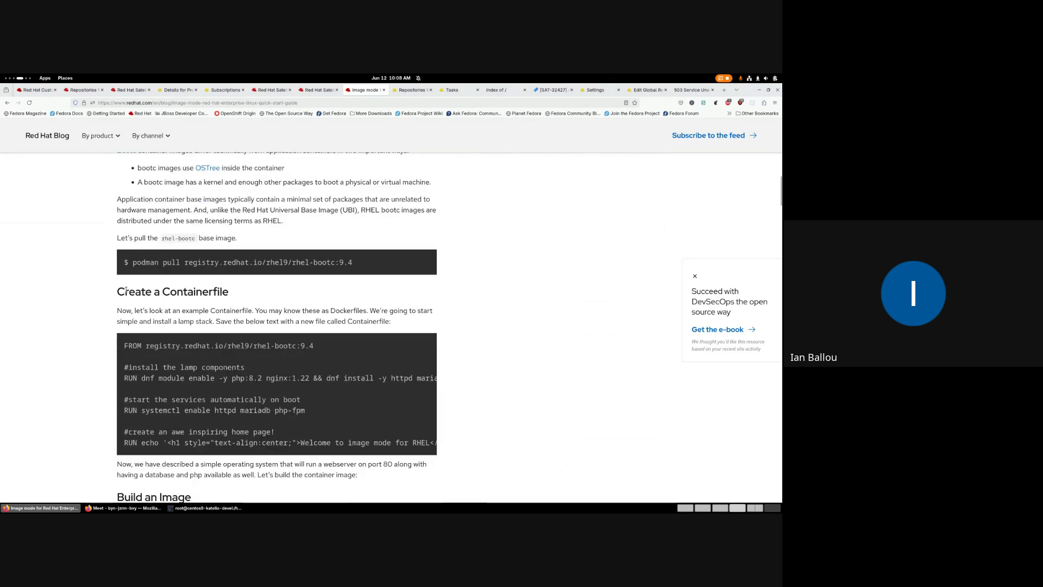
drag(133, 263, 445, 274)
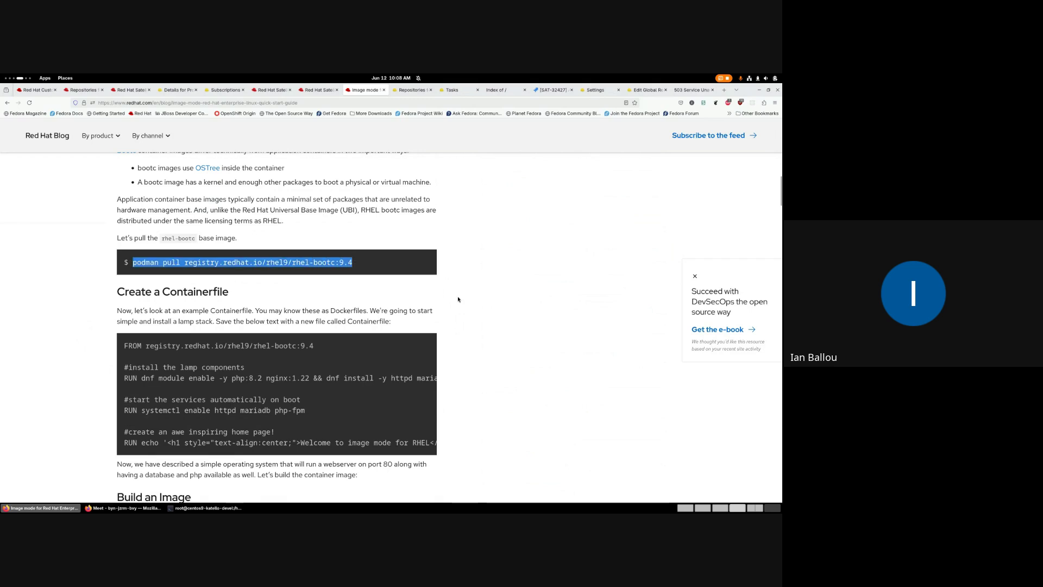
click(489, 298)
scroll(269, 340, down, 1)
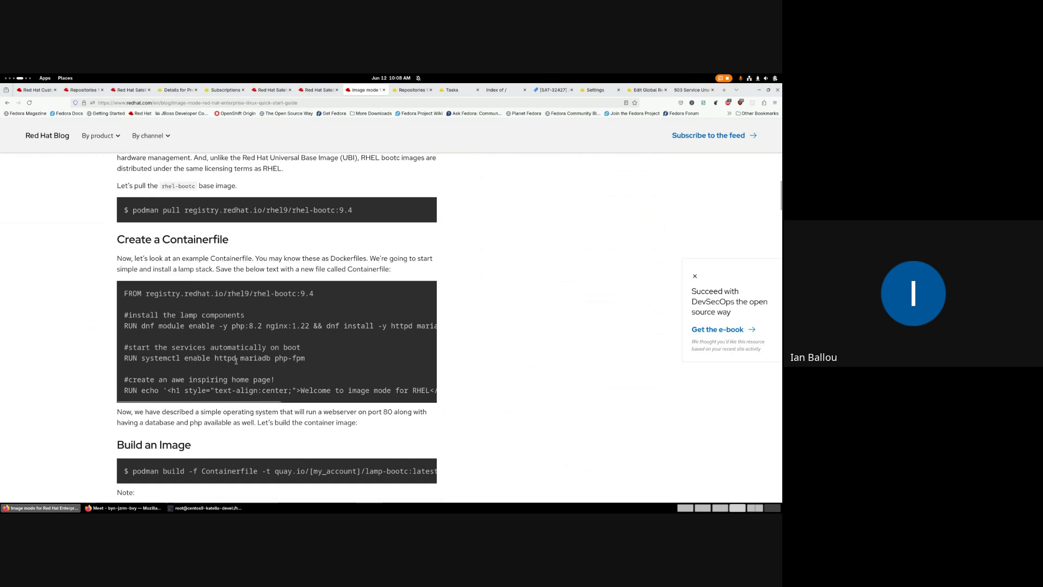
scroll(333, 369, down, 3)
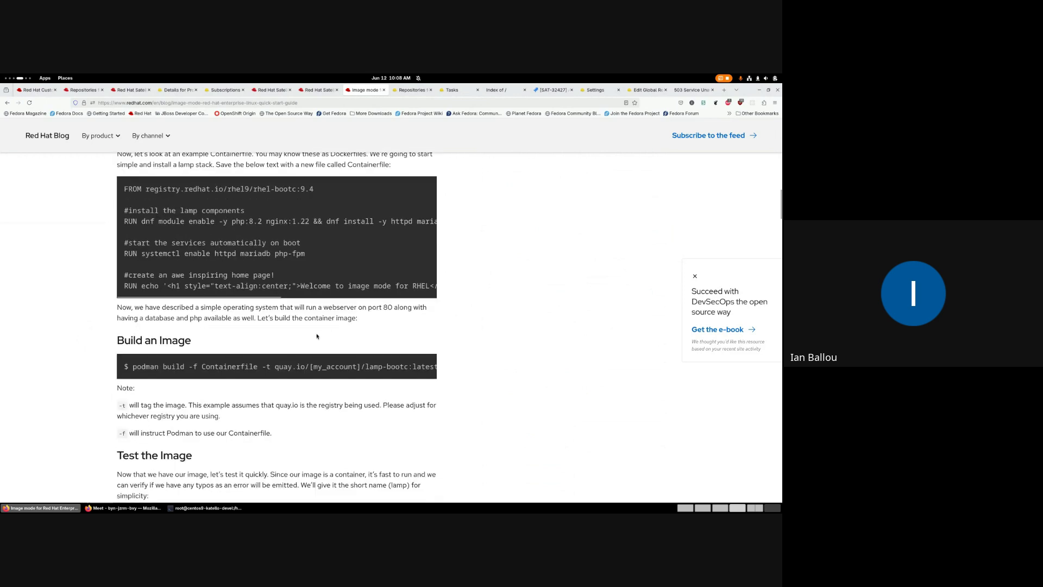
mouse_move(190, 326)
mouse_down()
mouse_move(227, 325)
mouse_move(189, 326)
mouse_up()
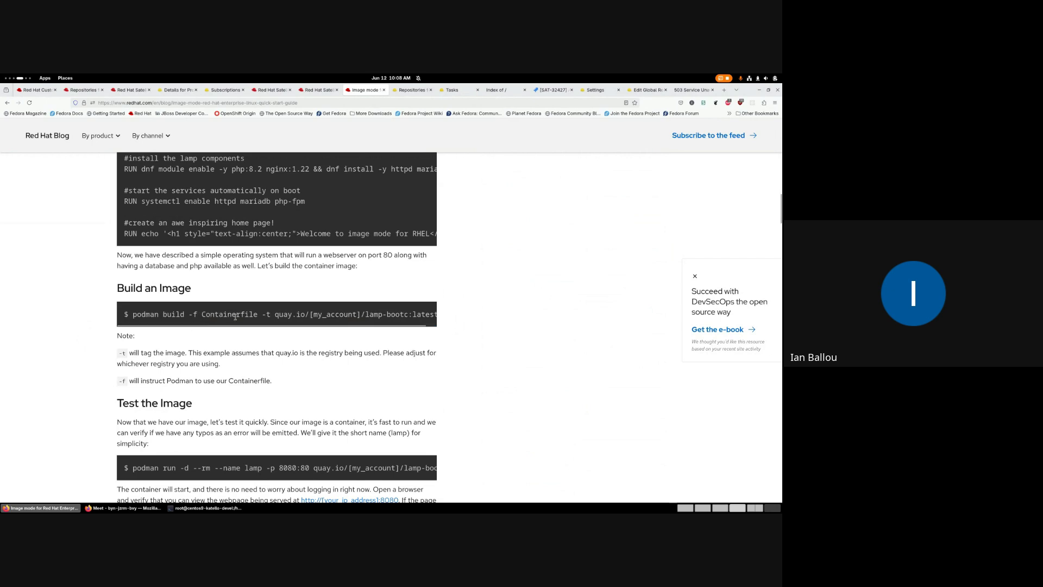
scroll(304, 307, down, 3)
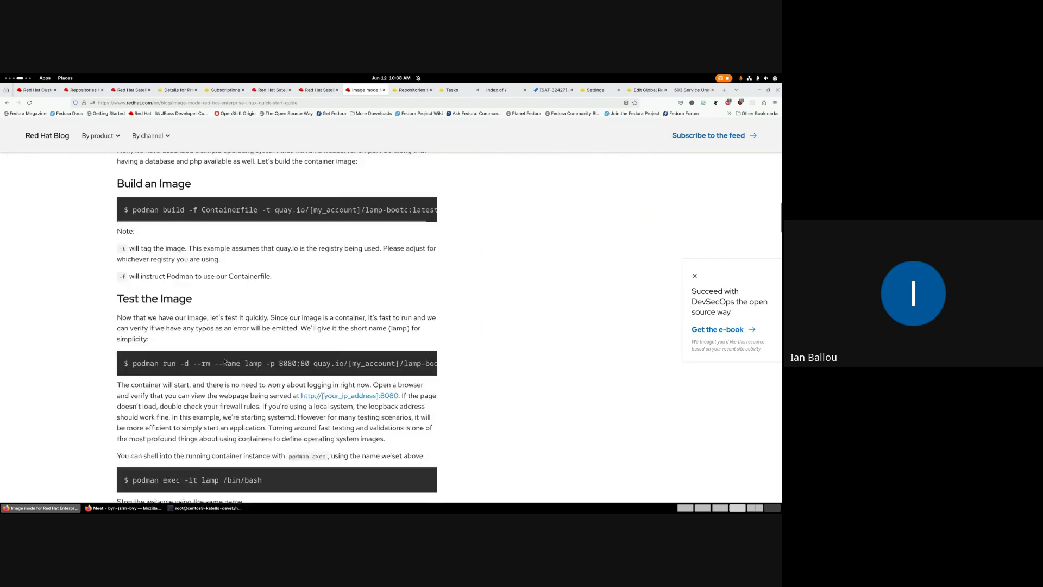
Examine the guide's sections on pushing the image to a registry and deploying it via KVM/QEMU with a Qcow2 disk image
scroll(164, 367, down, 4)
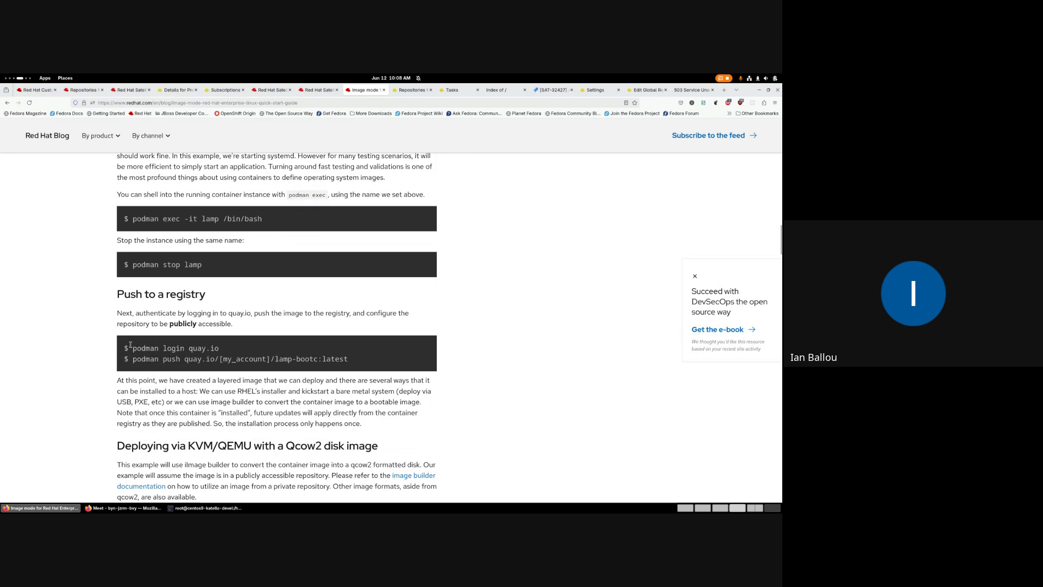
scroll(130, 345, down, 5)
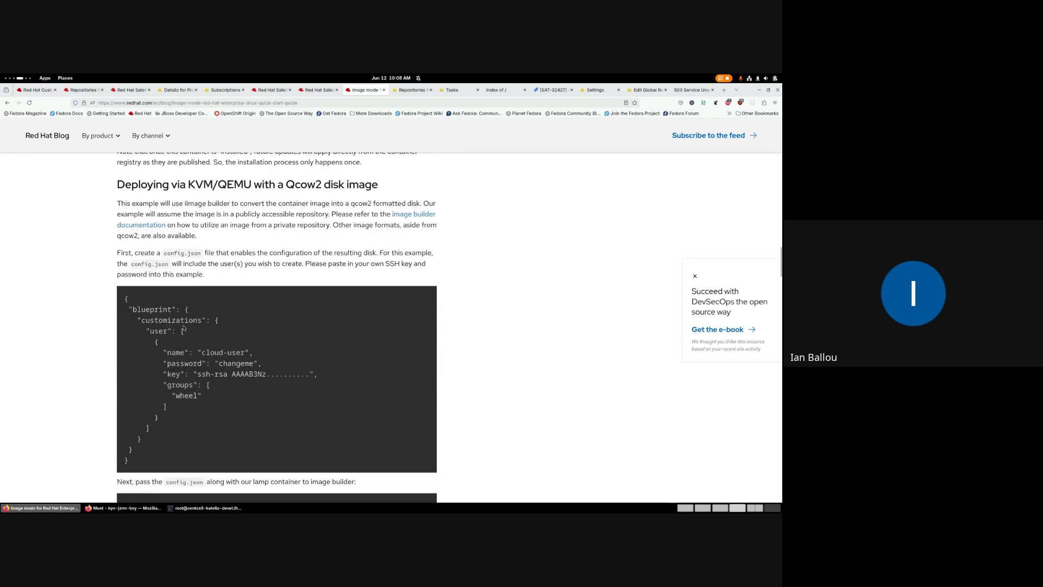
scroll(136, 332, down, 1)
scroll(221, 378, down, 1)
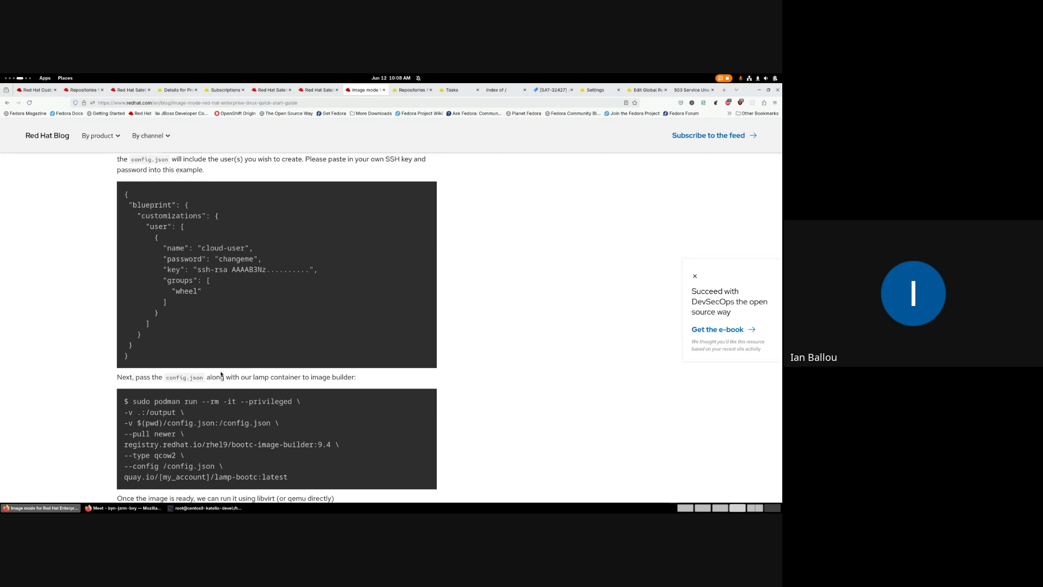
scroll(221, 374, down, 1)
mouse_move(235, 393)
mouse_down()
mouse_move(186, 403)
mouse_move(324, 392)
mouse_move(233, 374)
mouse_move(237, 390)
mouse_up()
click(237, 391)
scroll(242, 375, down, 4)
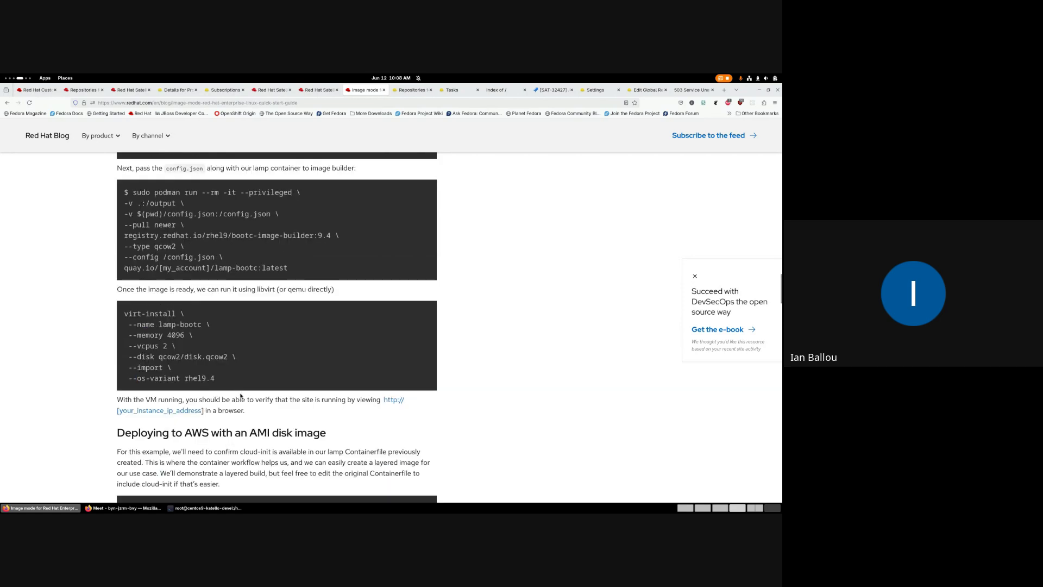
Return to the guide's Create a Containerfile section and its rhel-bootc base image pull command
scroll(252, 332, up, 9)
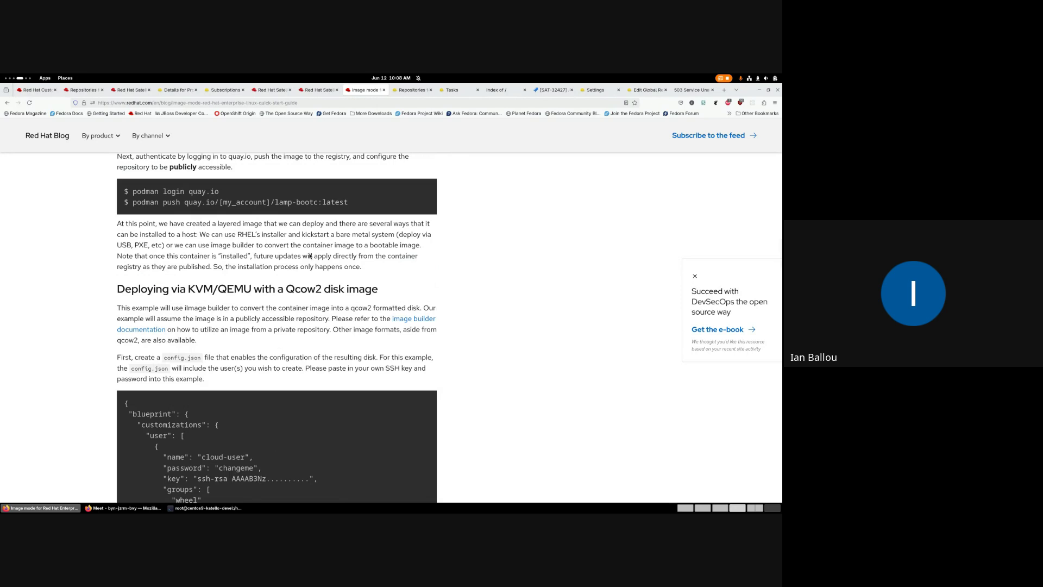
scroll(364, 285, up, 7)
scroll(364, 284, up, 6)
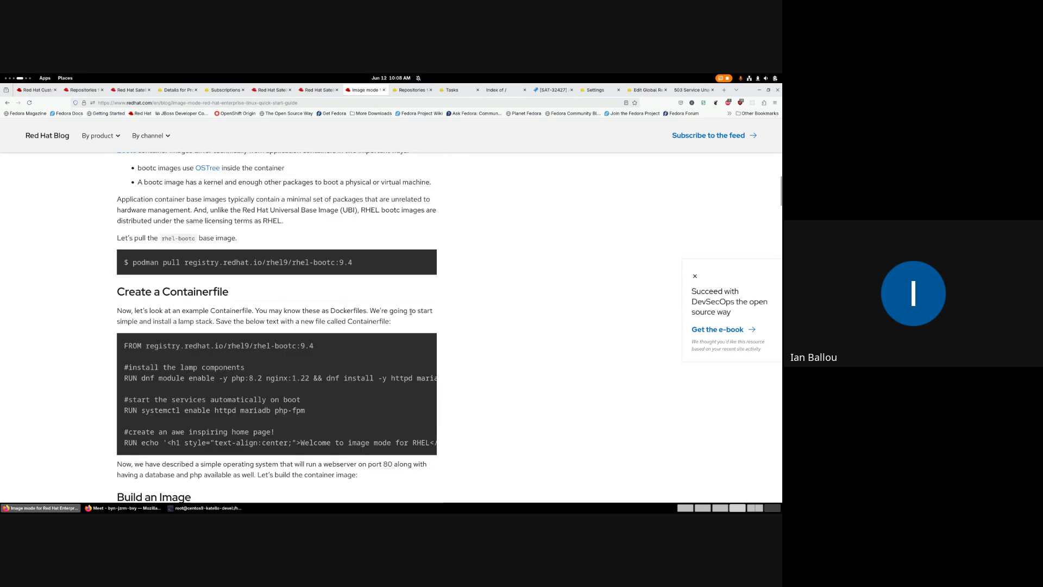
Switch to the terminal, enlarge its text and window, and place it over the browser page
key(super)
click(259, 321)
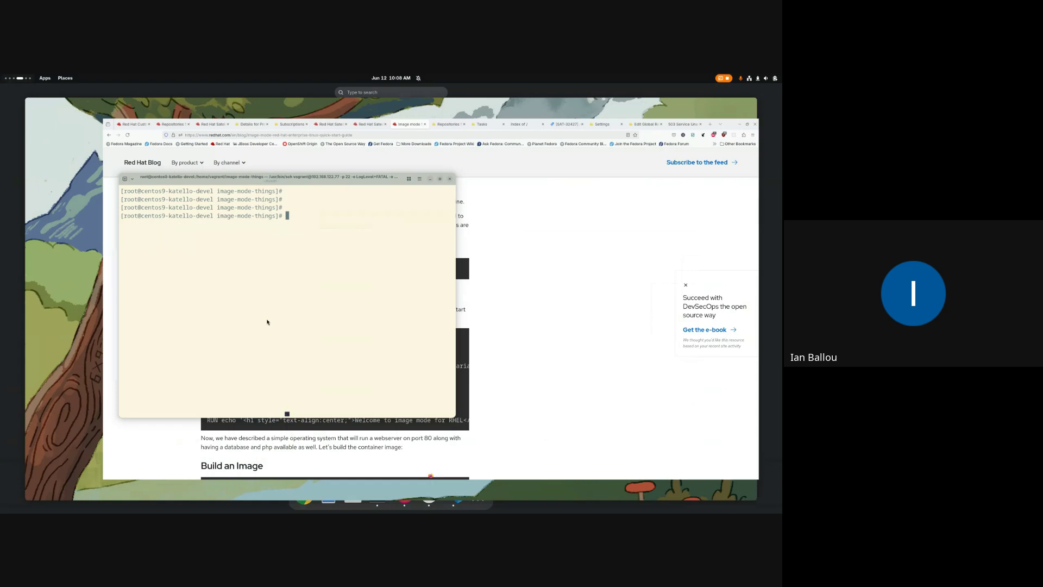
drag(336, 164, 294, 110)
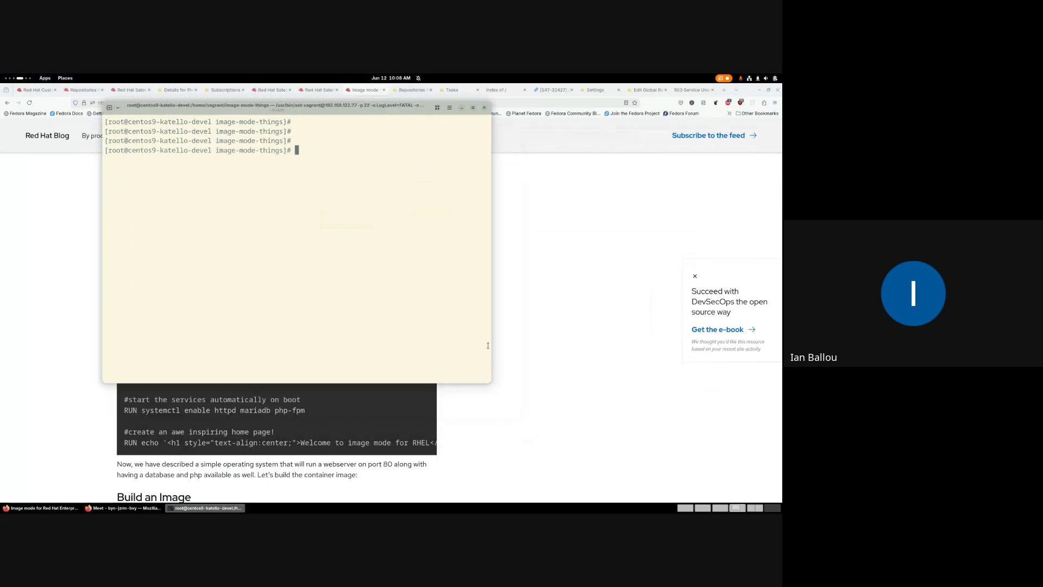
drag(491, 380, 518, 415)
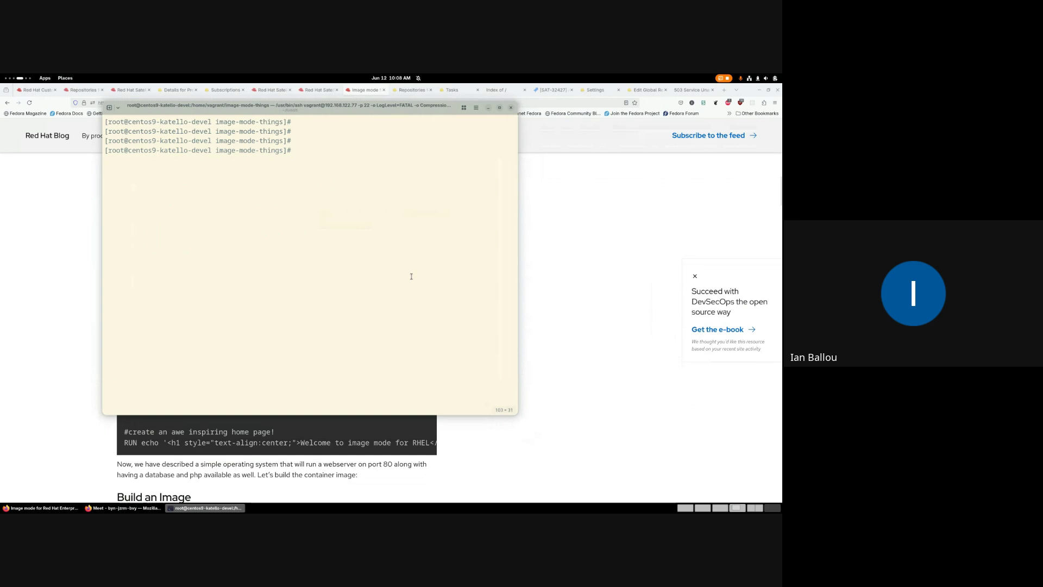
key(ctrl+plus)
drag(354, 114, 372, 126)
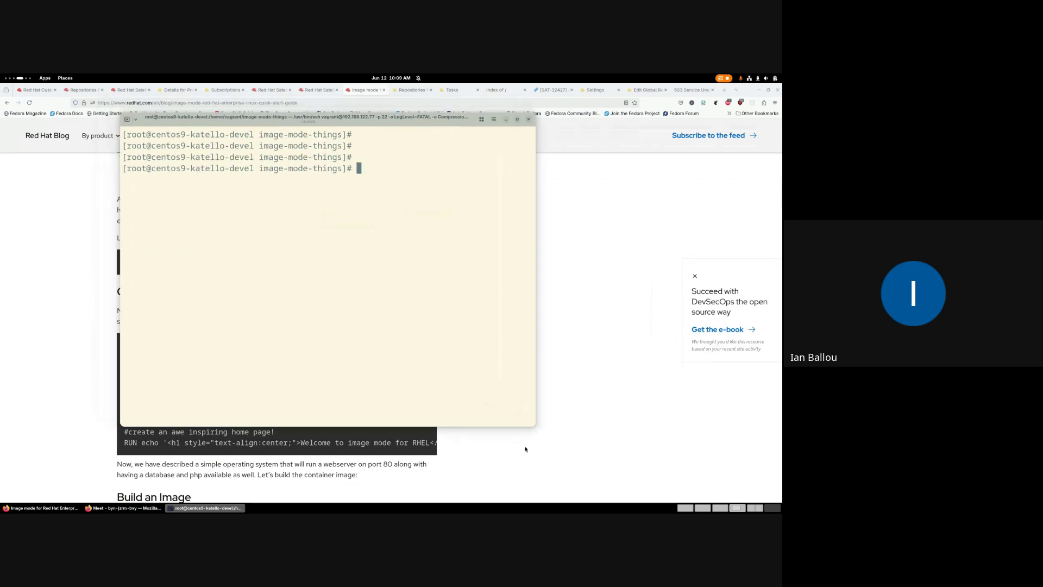
drag(536, 427, 646, 480)
drag(408, 127, 397, 120)
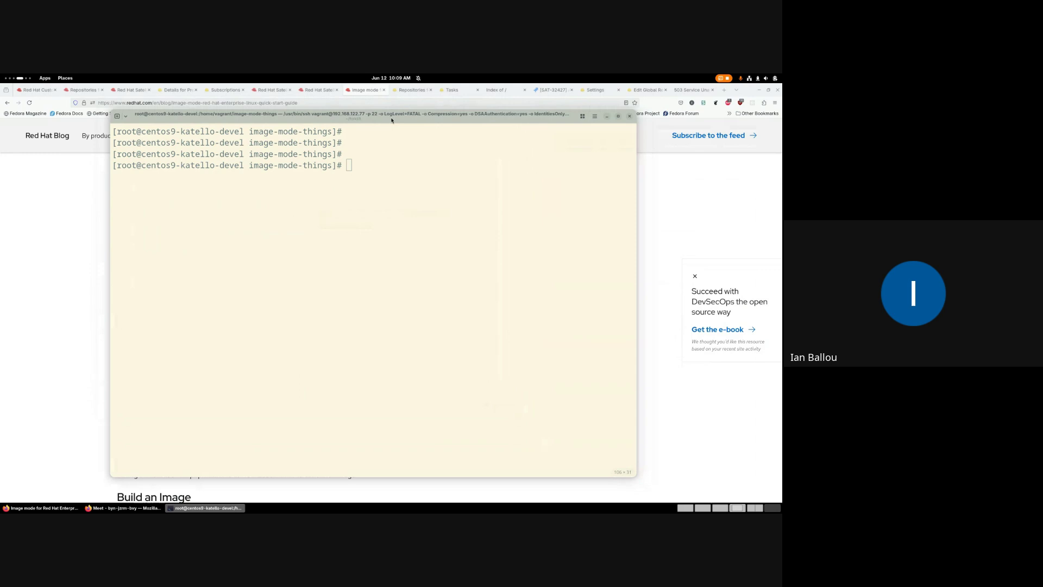
Switch to Foreman in the browser and examine the bootc repositories listed under the Buttermilk Biscuits product
key(alt+Tab)
key(ctrl+Tab)
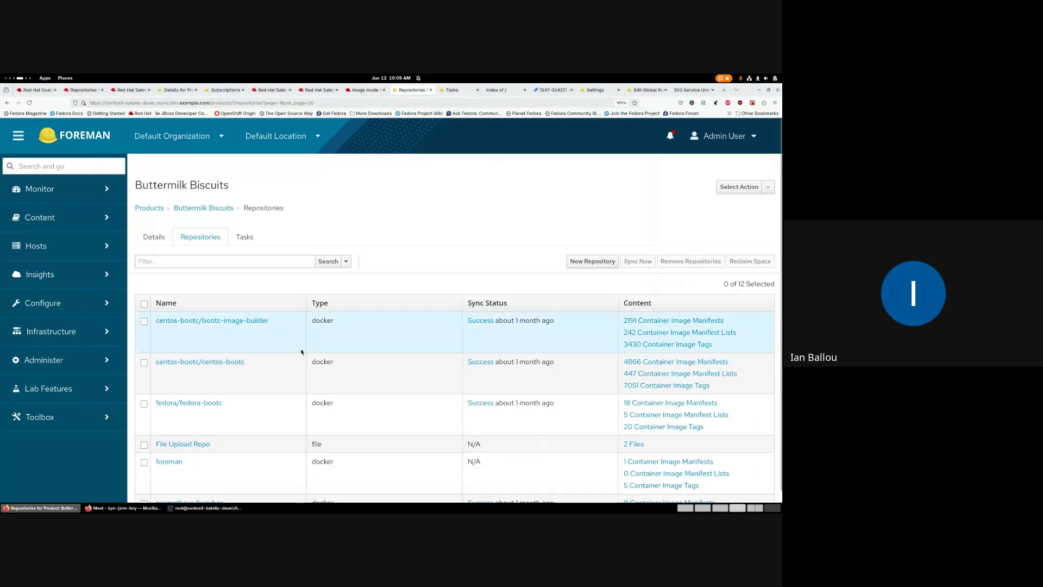
scroll(299, 350, down, 2)
scroll(272, 345, up, 2)
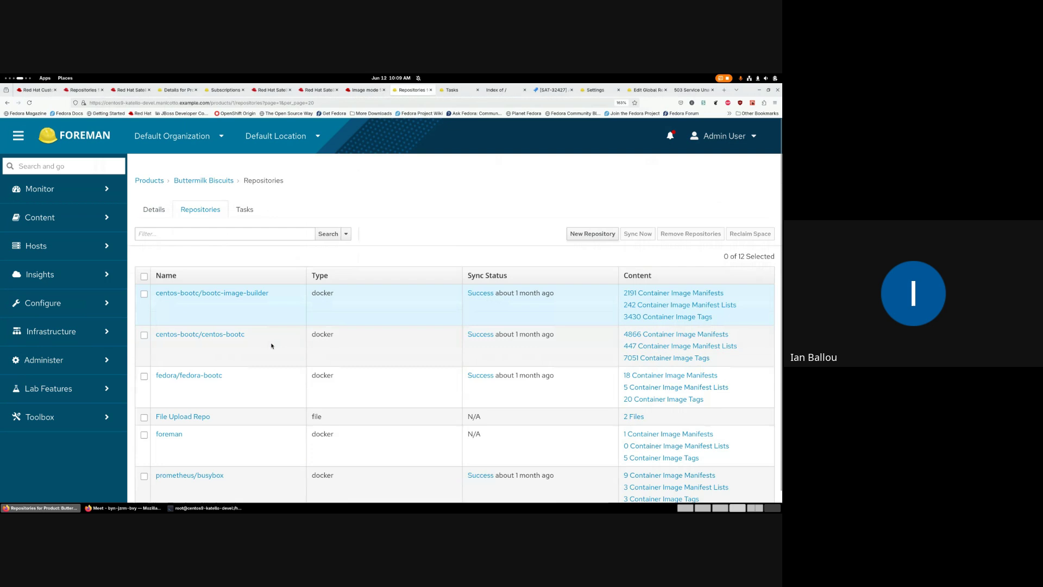
scroll(271, 346, down, 1)
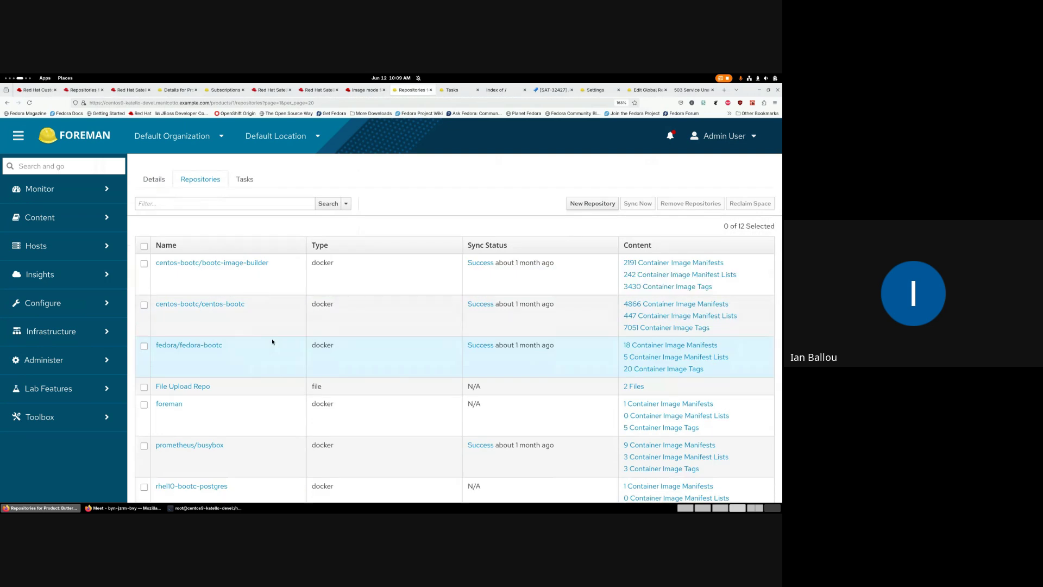
scroll(251, 342, down, 2)
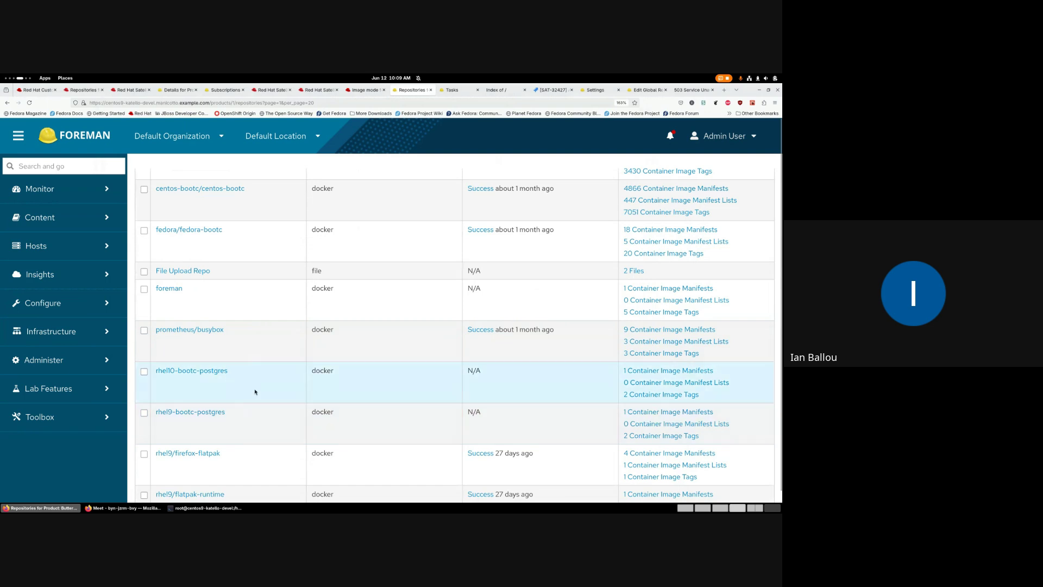
scroll(259, 384, up, 1)
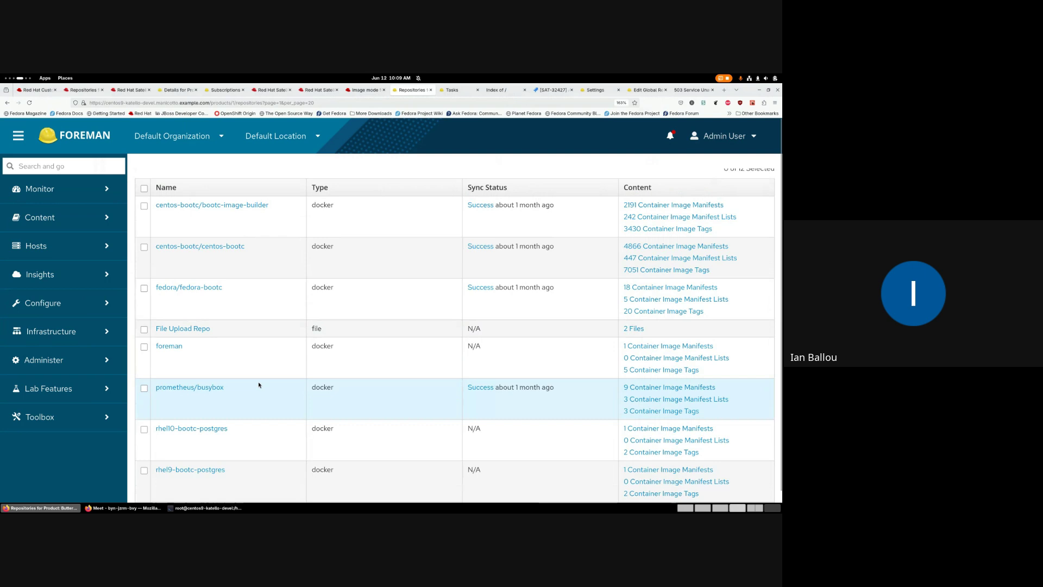
scroll(258, 384, down, 1)
scroll(258, 384, up, 1)
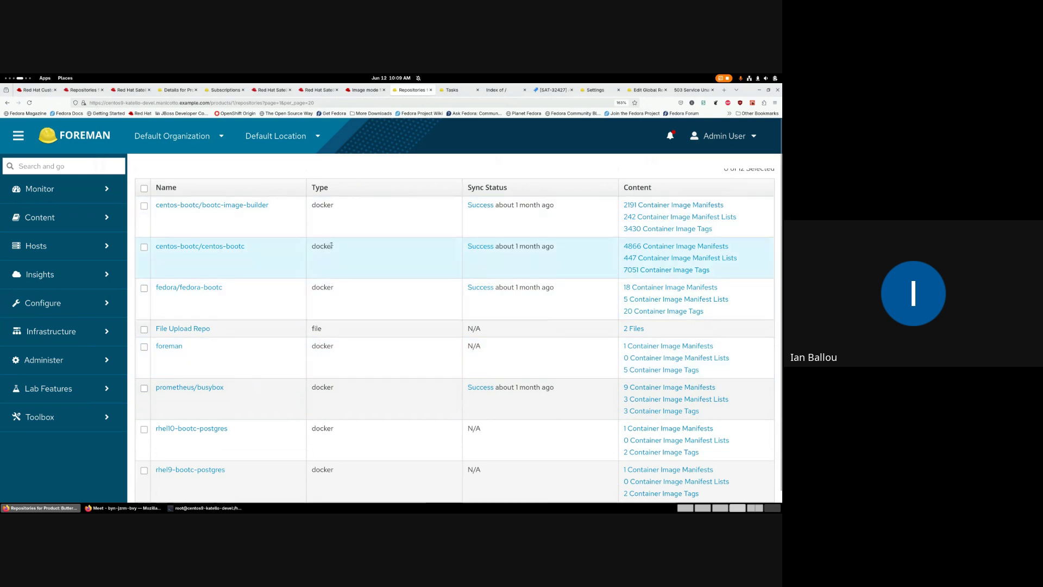
Return to the terminal, list the files in the image-mode-things directory, and highlight the listing
key(super)
click(272, 239)
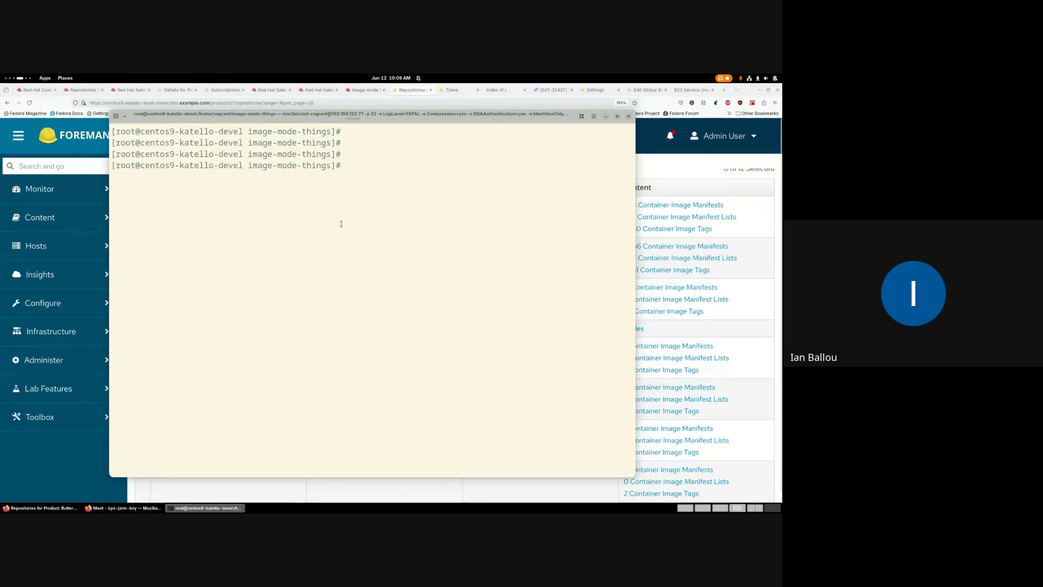
text(ls)
key(Return)
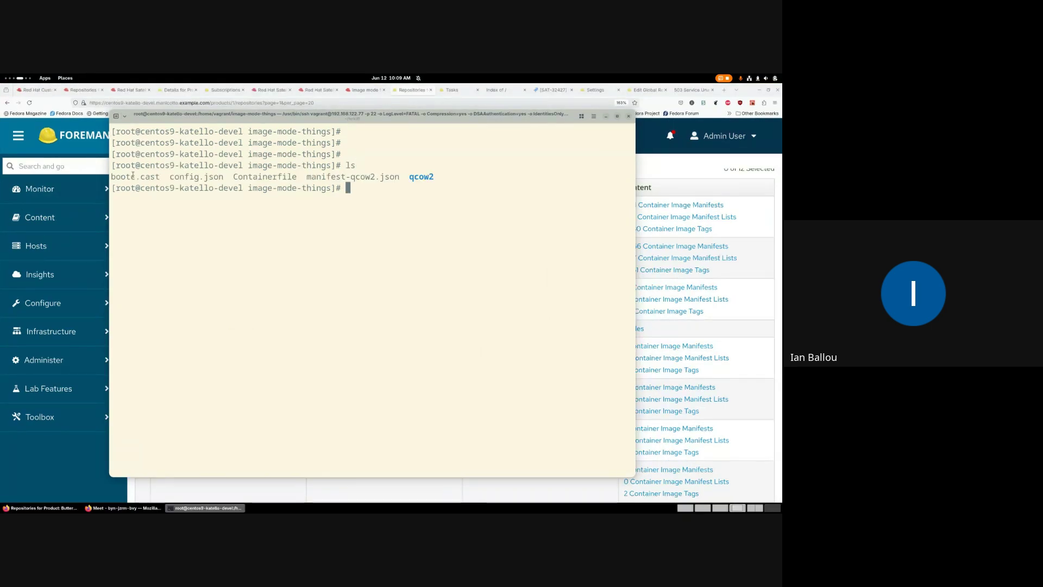
drag(120, 176, 439, 179)
click(439, 199)
key(ctrl+r)
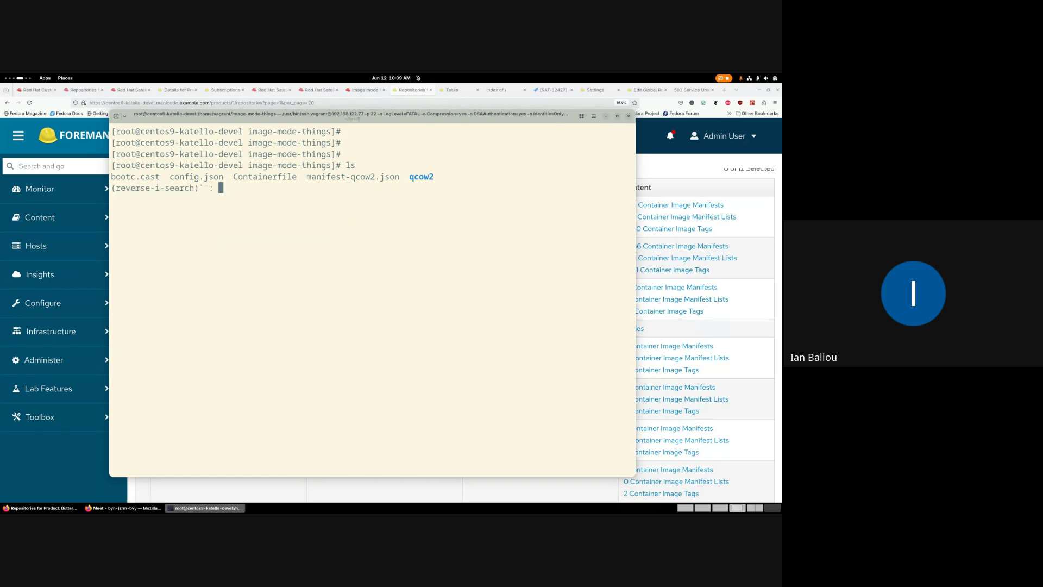
text(as)
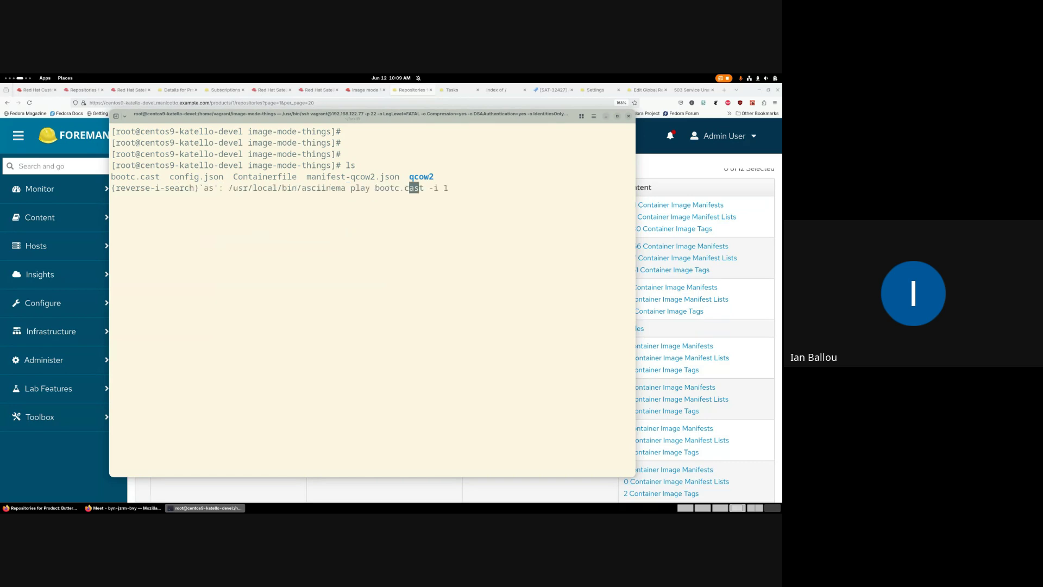
key(ctrl+c)
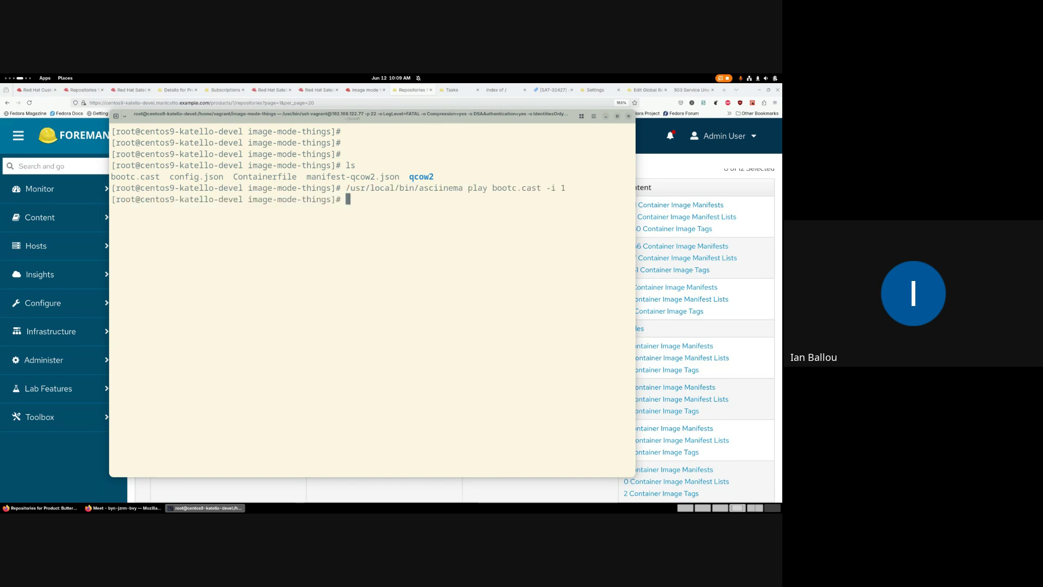
Display the Containerfile's contents and highlight its base image line and the postgresql-server install line
text(cat Con)
key(Tab)
key(Return)
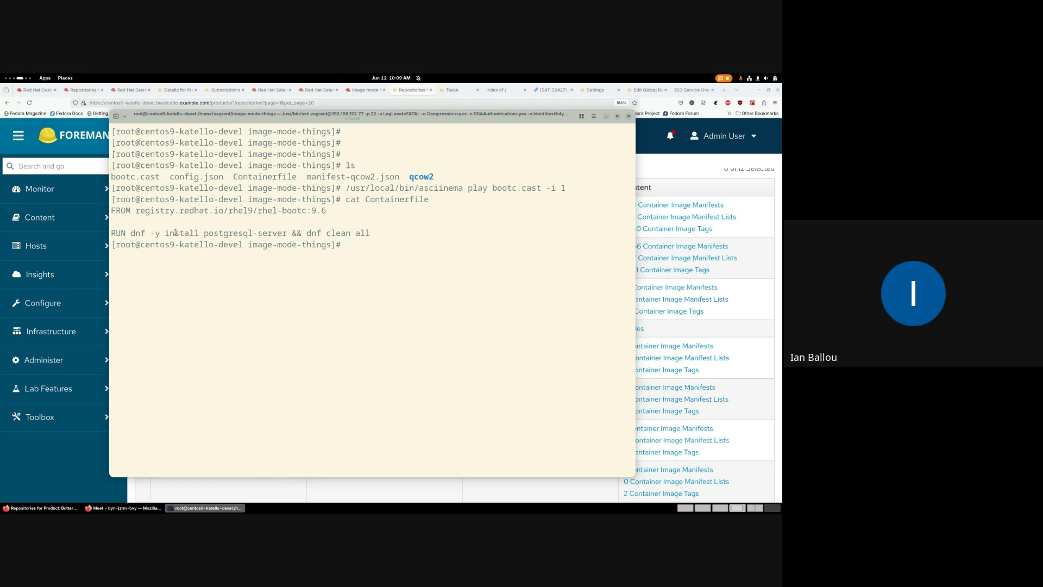
drag(131, 210, 327, 212)
click(441, 228)
drag(118, 235, 342, 235)
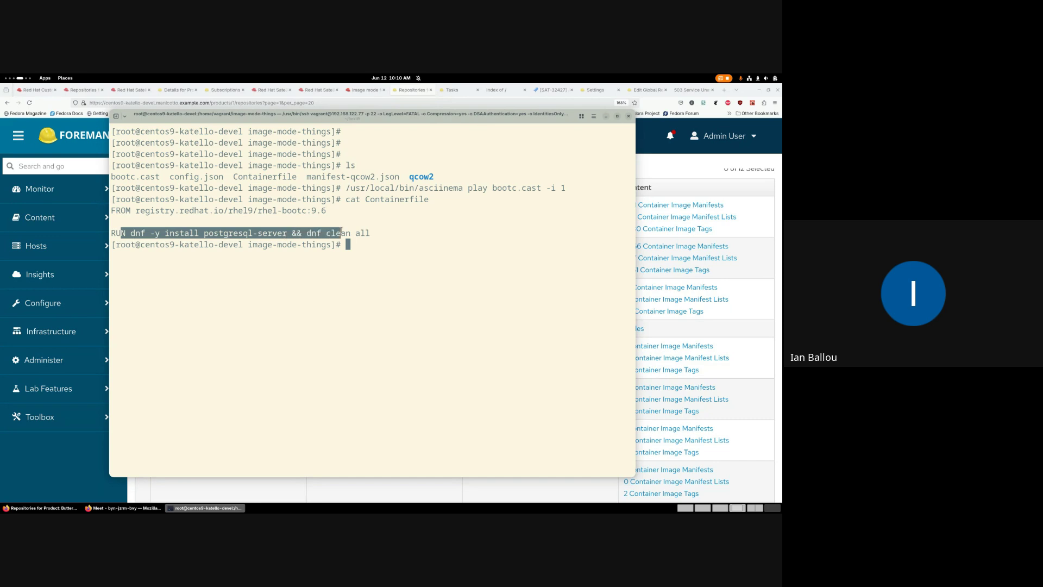
click(350, 233)
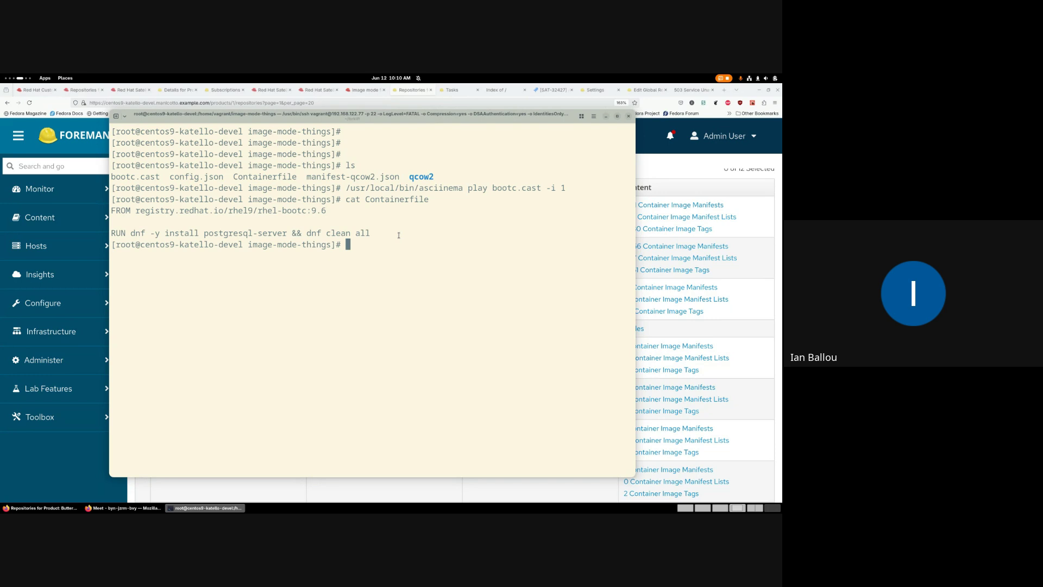
Build the Containerfile with Podman, tagged centos9-katello-devel.manicotto.example.com/default_organization/buttermilk_biscuits/rhel9-bootc-postgres:9.6
key(ctrl+shift+v)
key(Return)
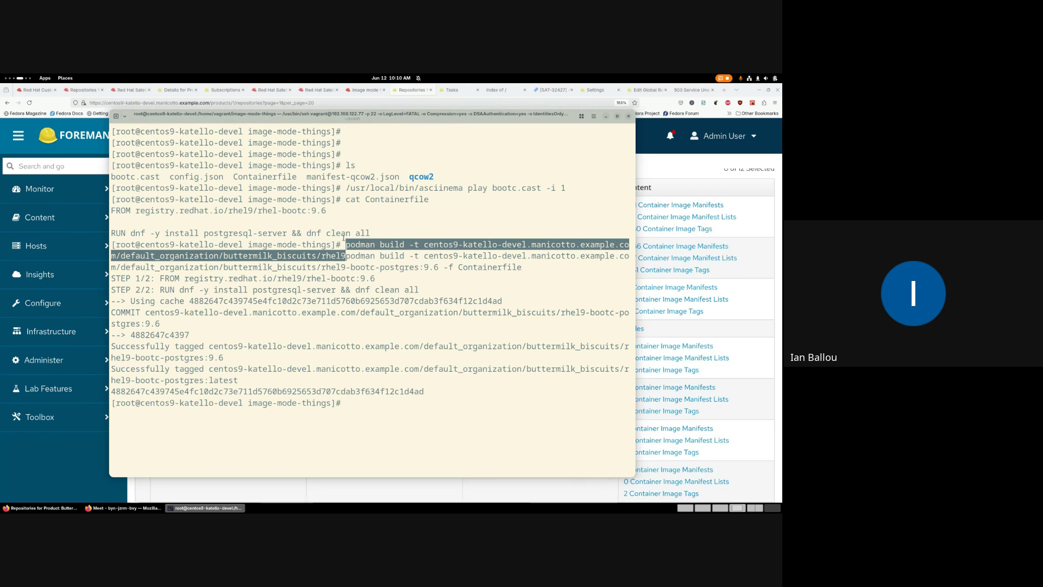
Highlight the build command's registry host, organization and product path, image name and Containerfile option, plus the built image's ID
drag(351, 254, 604, 258)
click(428, 262)
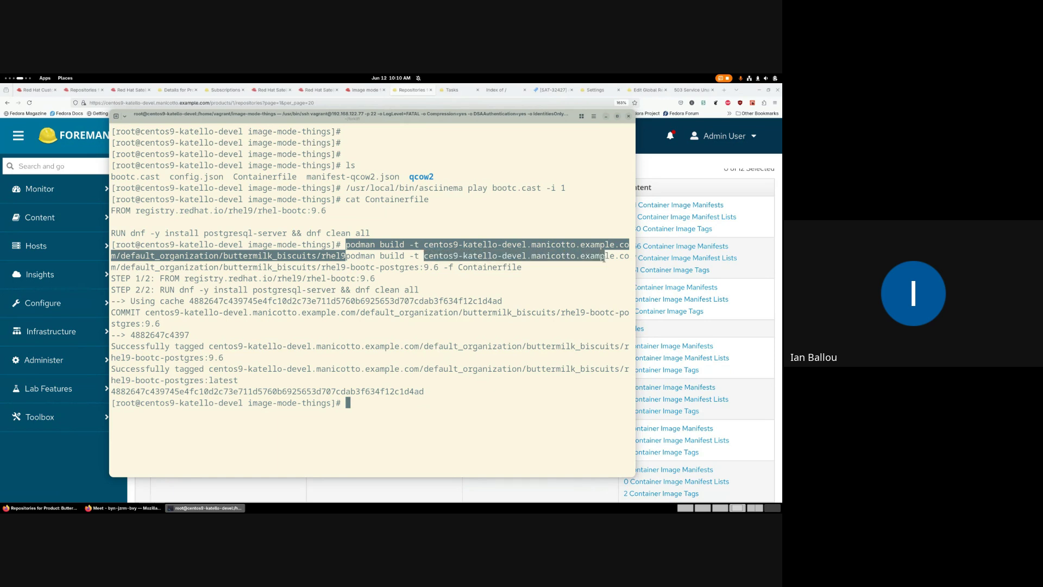
click(402, 261)
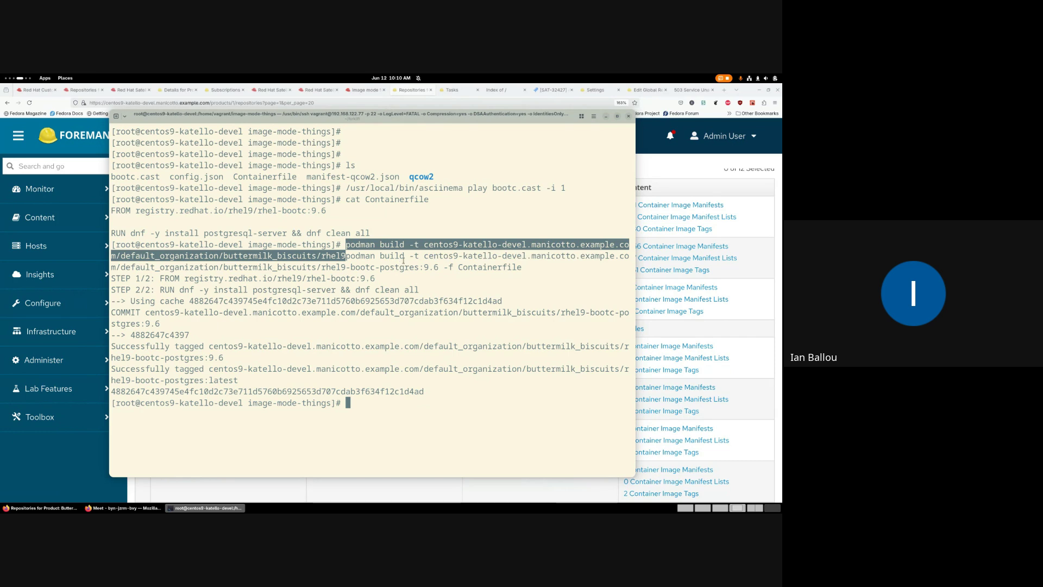
drag(423, 256, 585, 256)
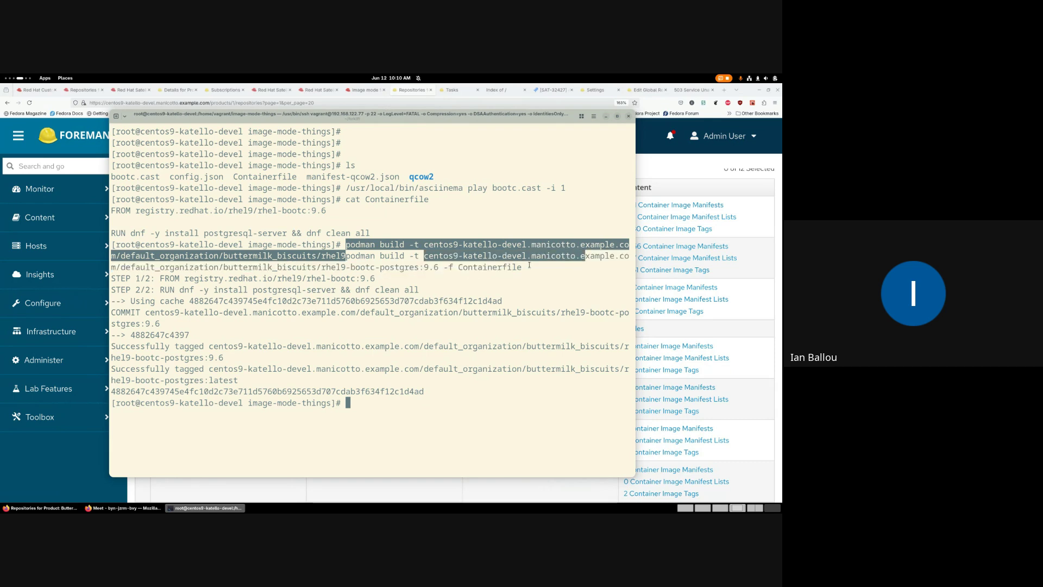
drag(499, 259, 608, 260)
click(449, 257)
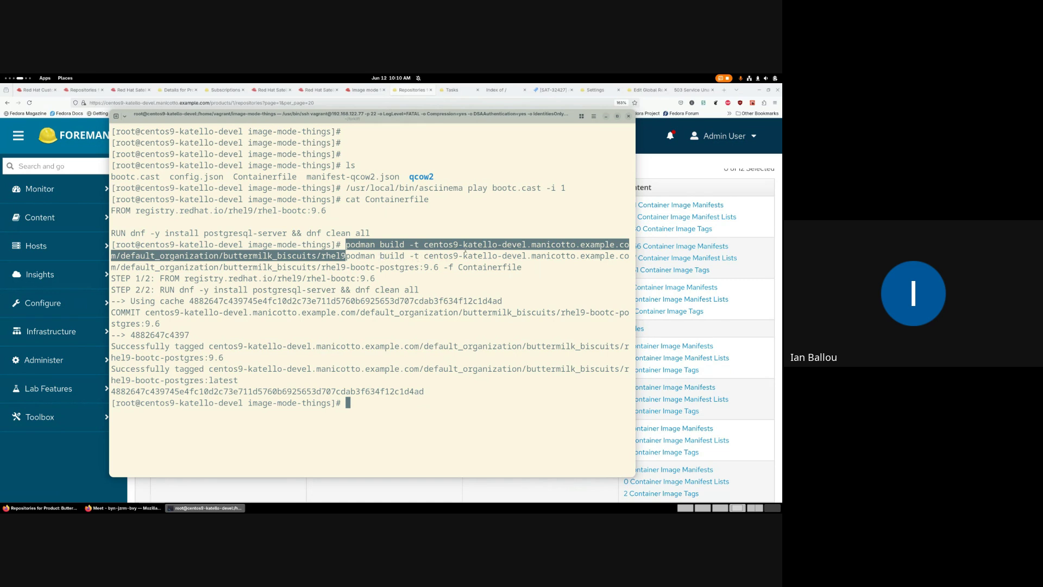
drag(120, 267, 419, 267)
click(320, 269)
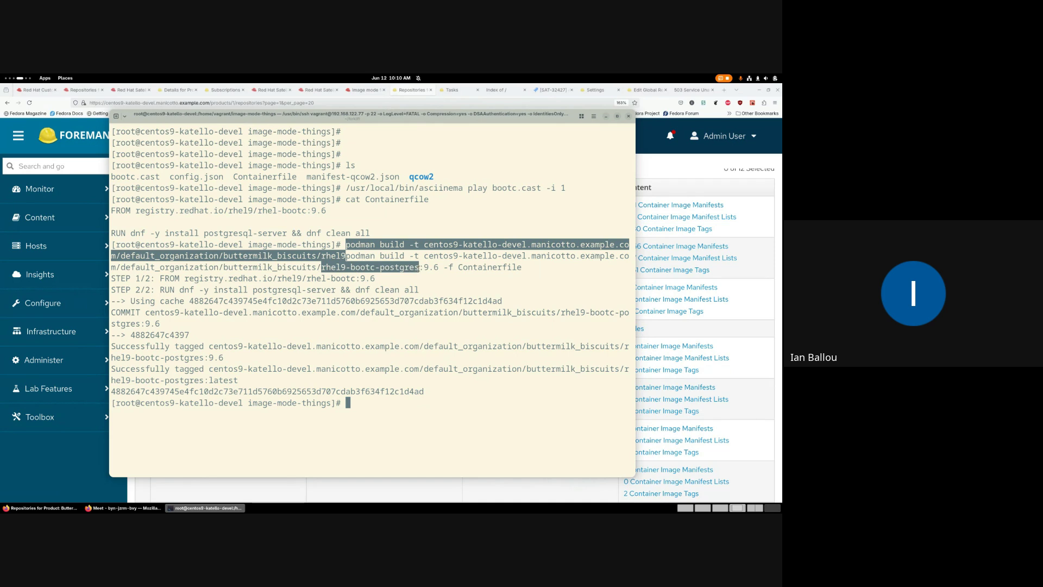
click(424, 267)
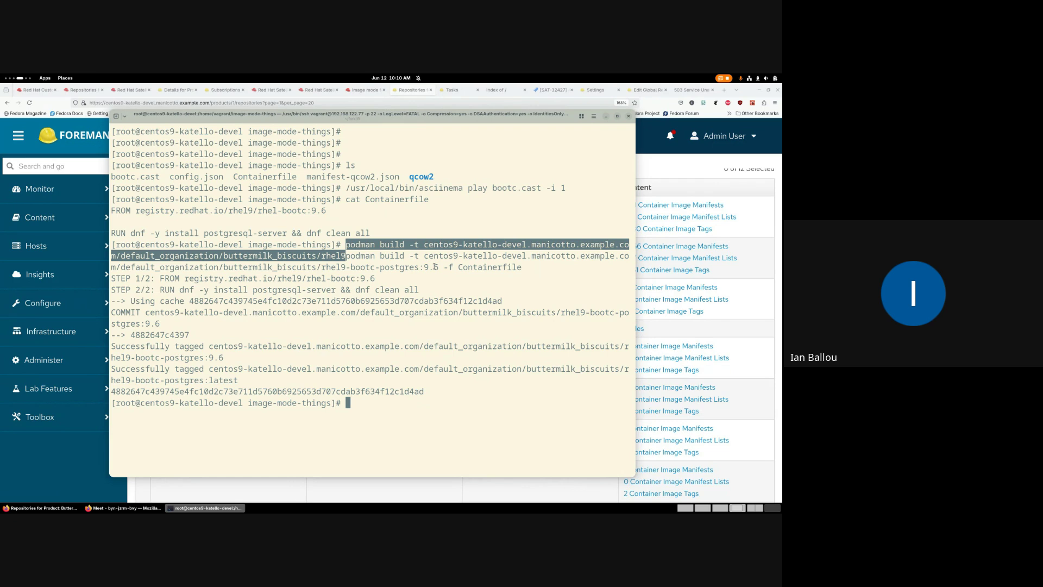
drag(446, 267, 528, 270)
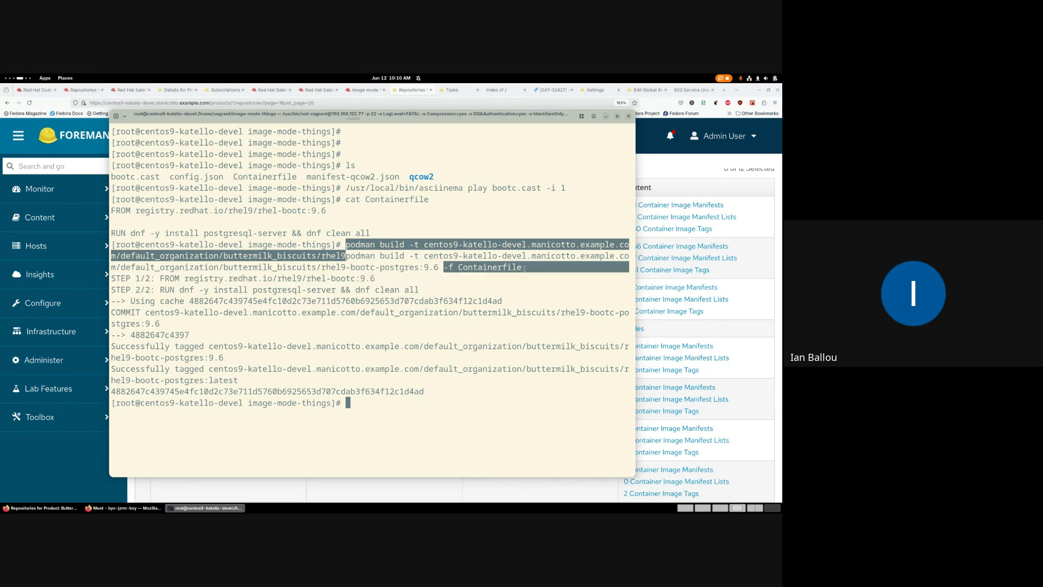
click(493, 274)
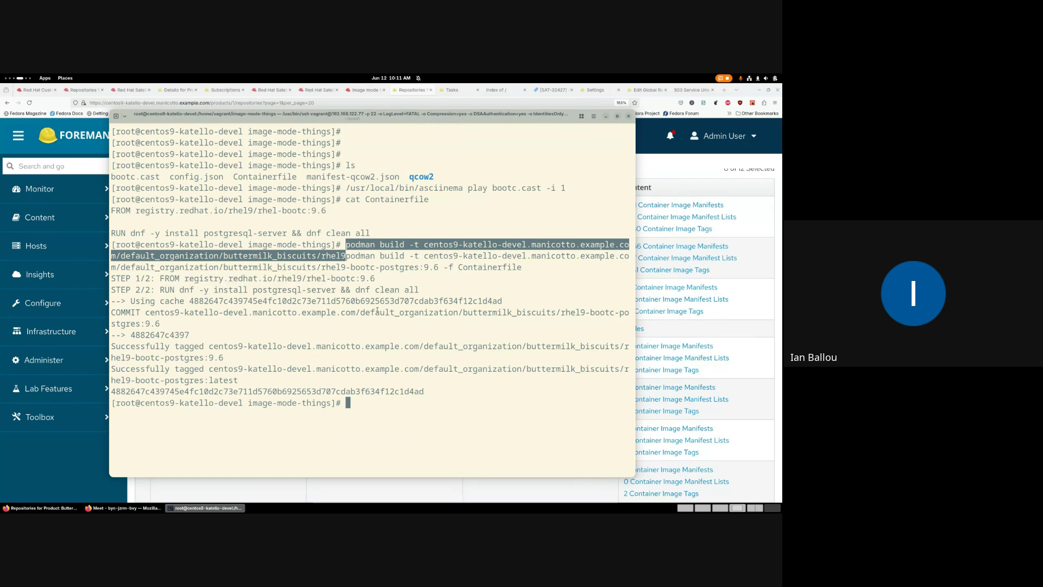
double_click(299, 391)
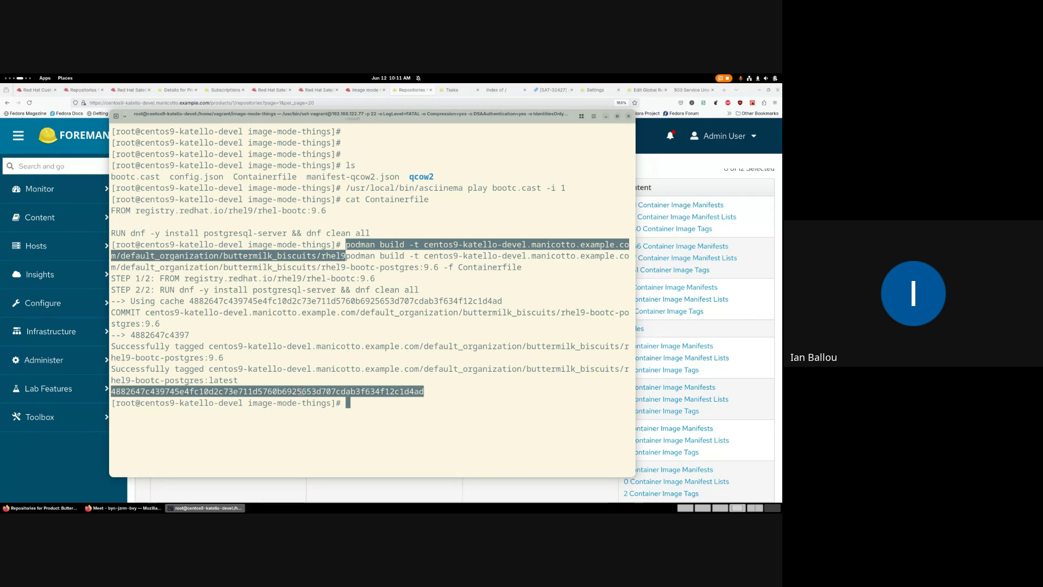
click(330, 352)
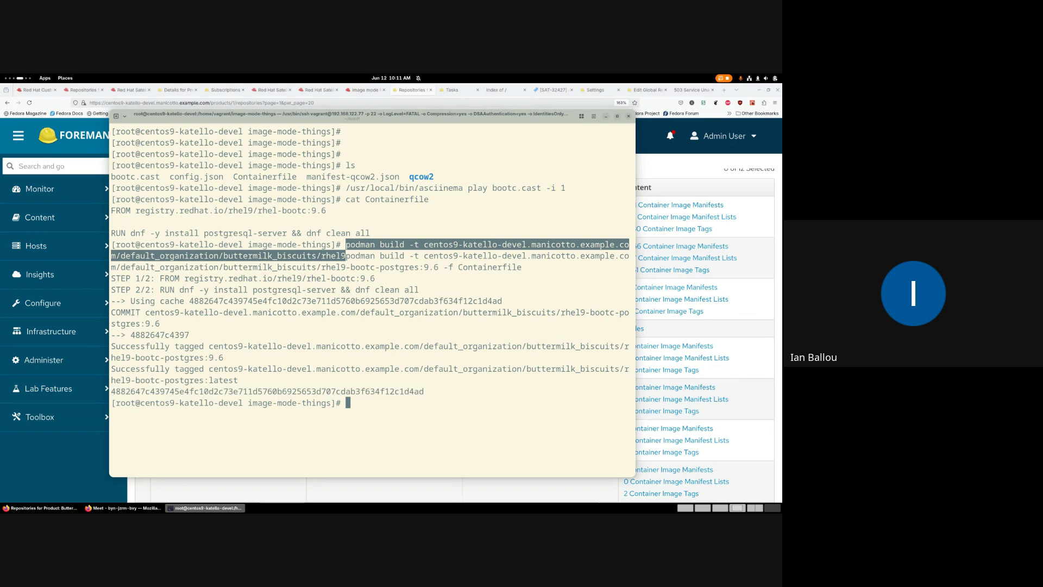
Push rhel9-bootc-postgres:9.6 with Podman to centos9-katello-devel.manicotto.example.com/default_organization/buttermilk_biscuits and highlight the destination path in the command
key(ctrl+shift+v)
key(Return)
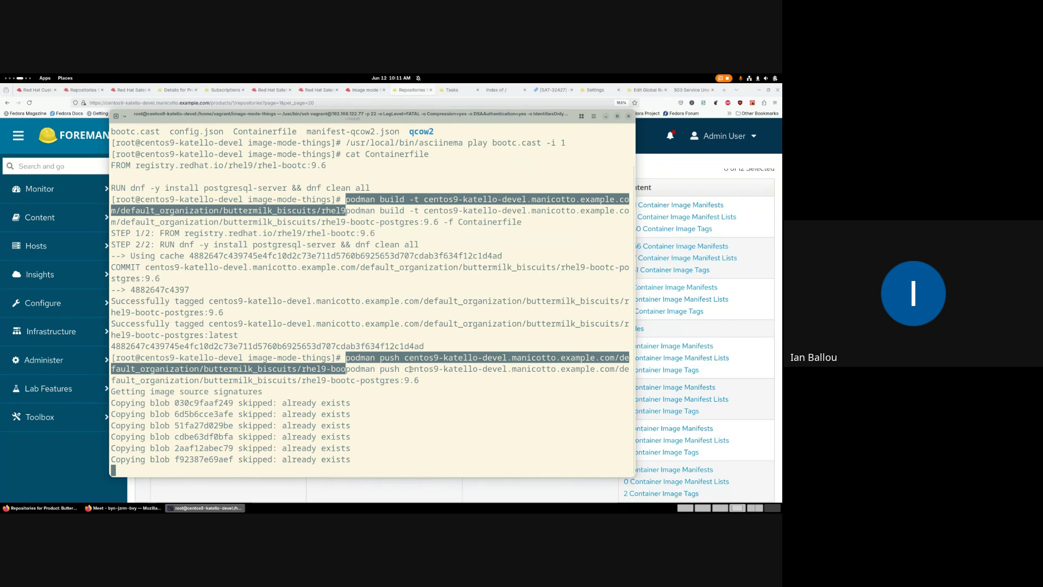
drag(410, 370, 494, 371)
click(492, 372)
drag(405, 369, 421, 381)
click(422, 381)
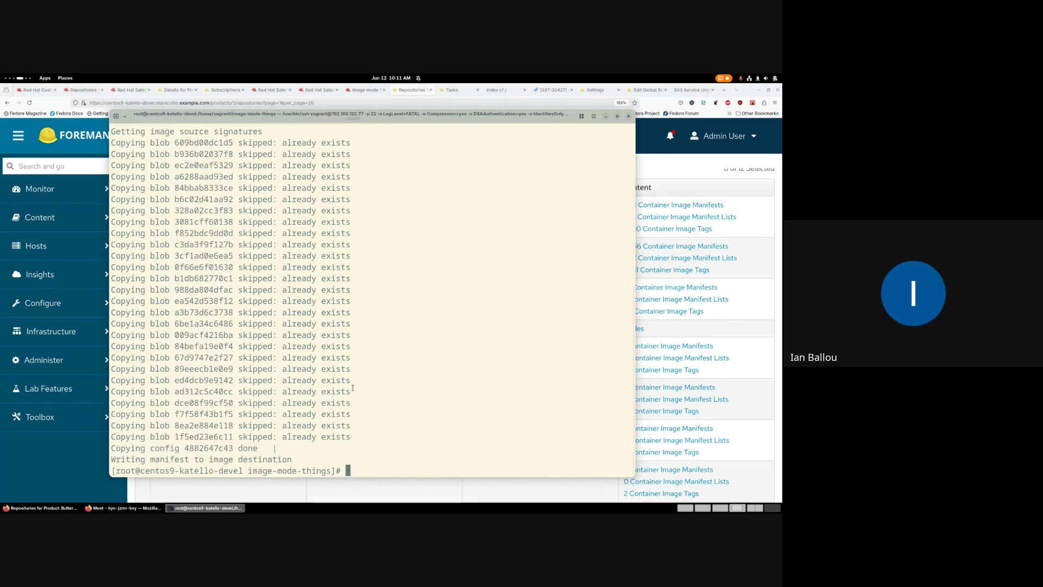
Highlight the image name in the push command, then switch to Foreman and find the rhel9-bootc-postgres repository in the product's list
key(ctrl+r)
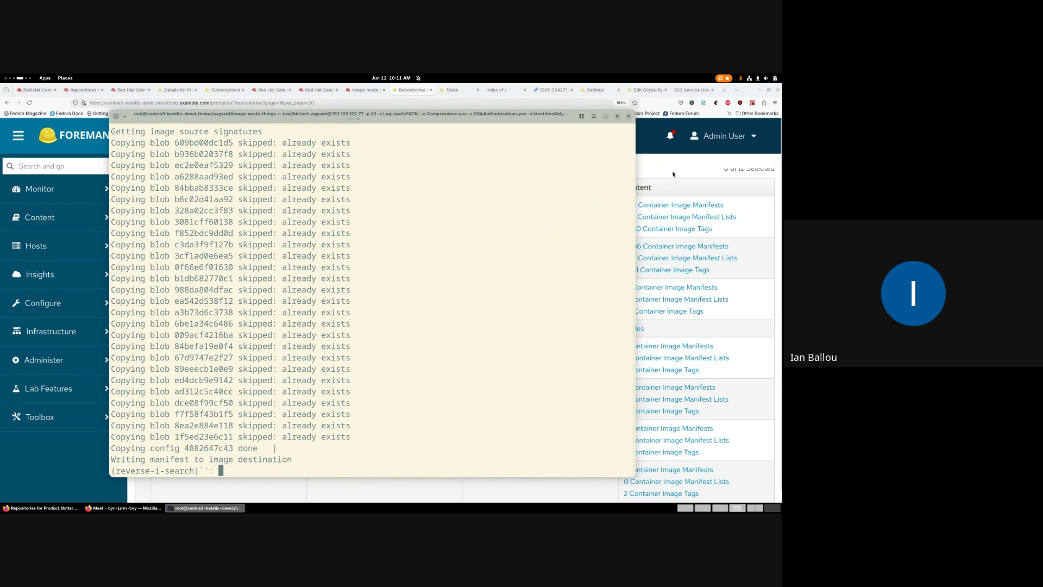
scroll(481, 291, up, 6)
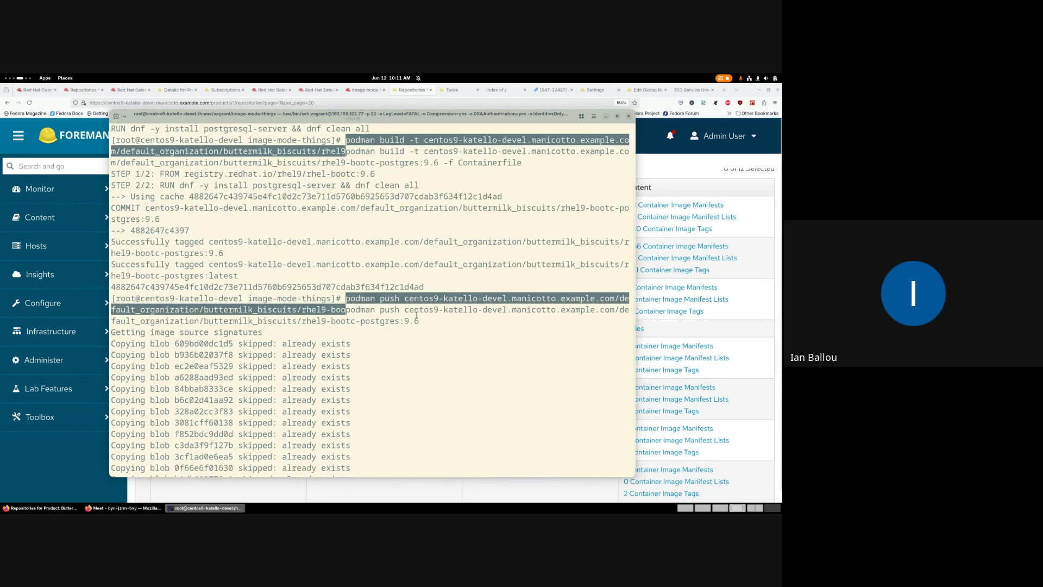
drag(302, 320, 384, 321)
key(alt+Tab)
scroll(228, 402, down, 1)
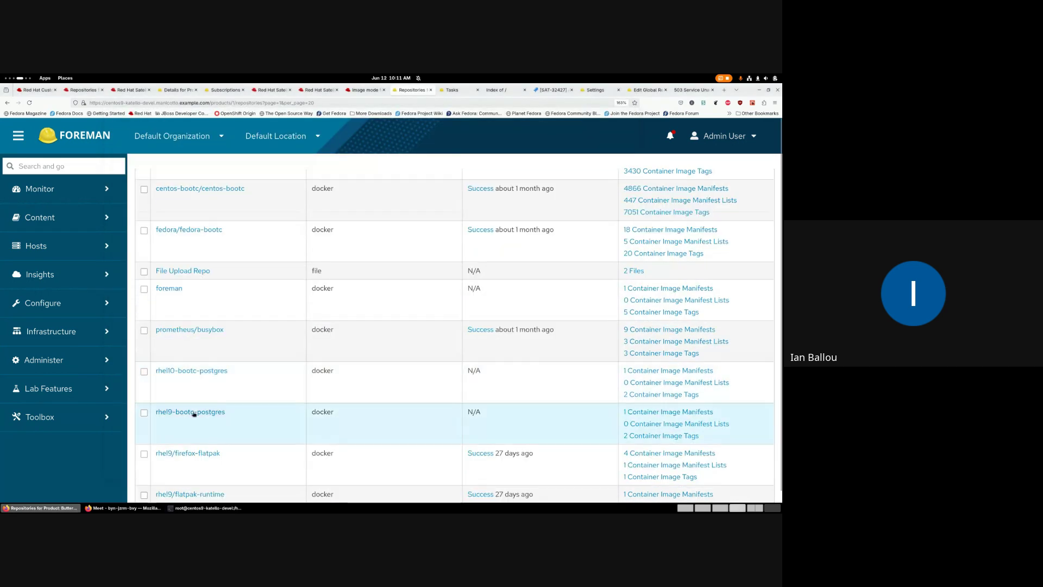
Open the rhel9-bootc-postgres repository, examine its container image manifests and digest, and return to the product's repository list
click(192, 413)
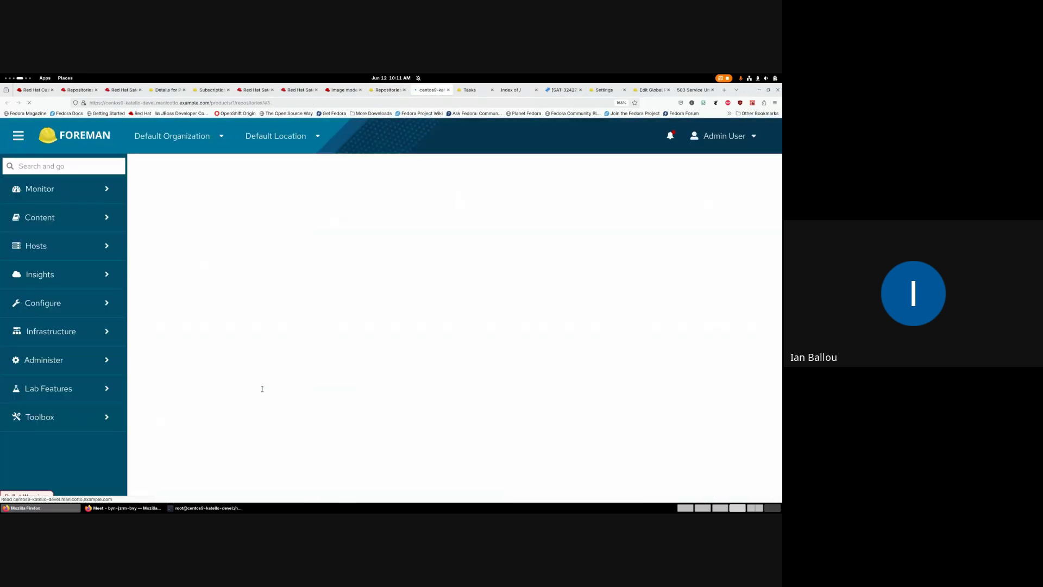
scroll(414, 364, down, 2)
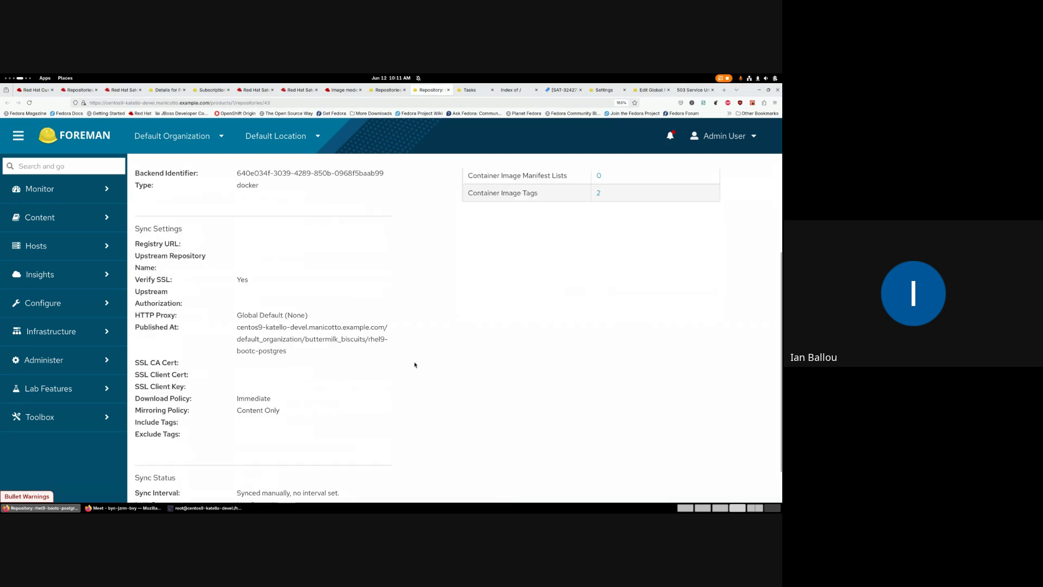
scroll(416, 364, up, 3)
click(597, 278)
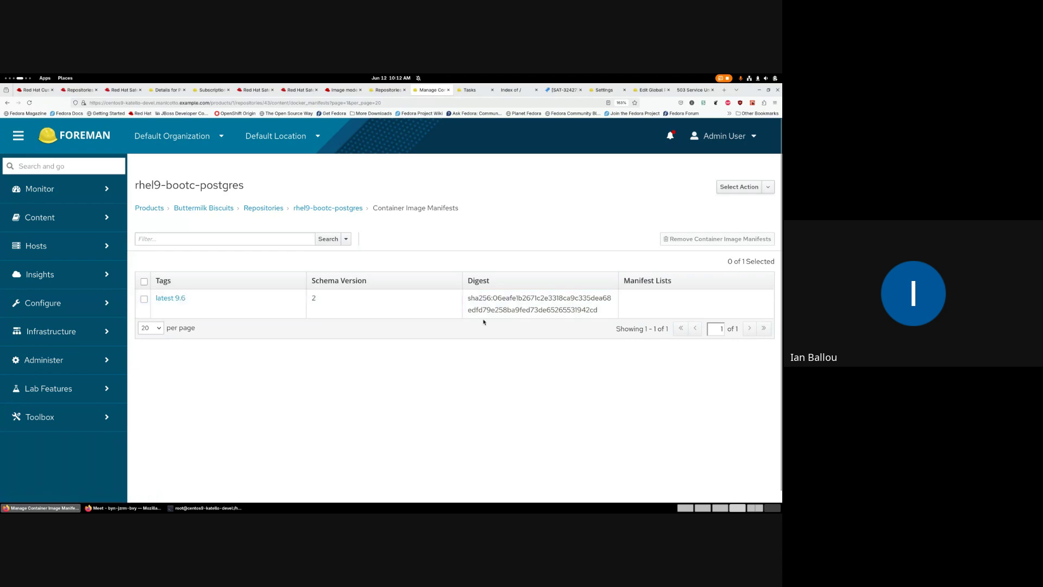
drag(478, 300, 565, 352)
click(528, 365)
key(alt+Left)
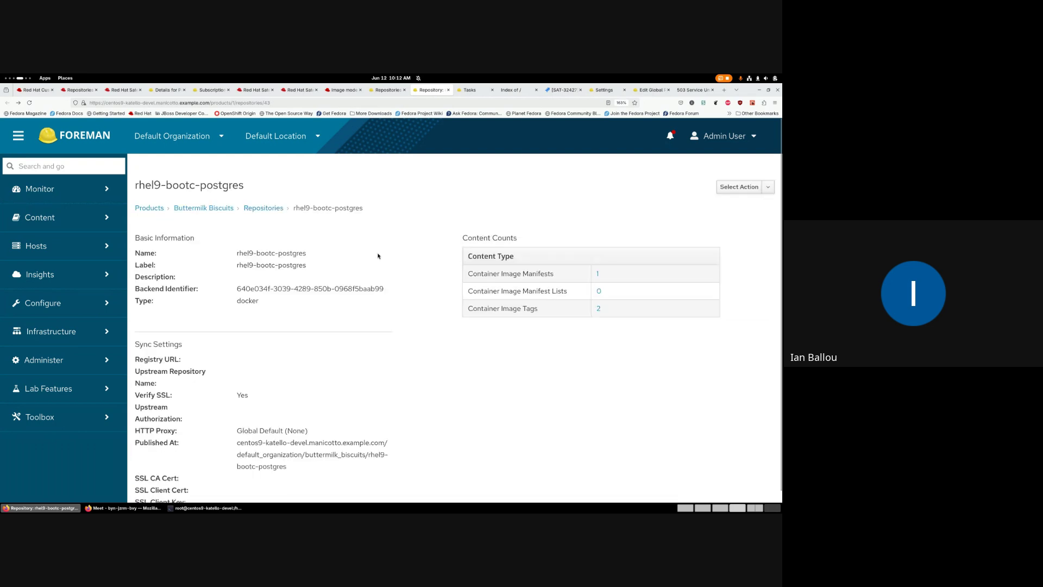
click(387, 90)
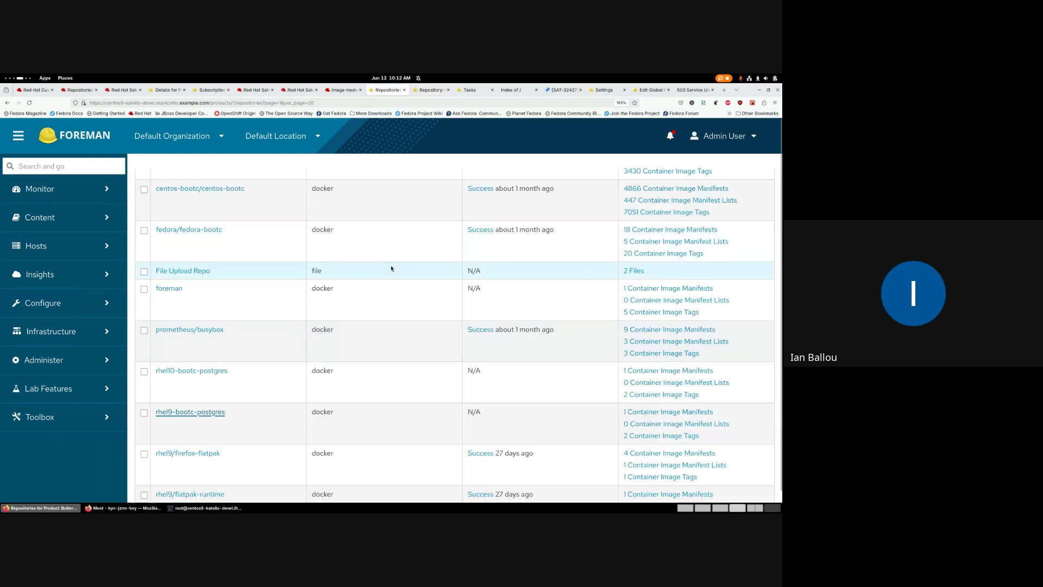
Switch to the terminal window used for the image push and start a reverse search of the command history
key(F12)
key(F12)
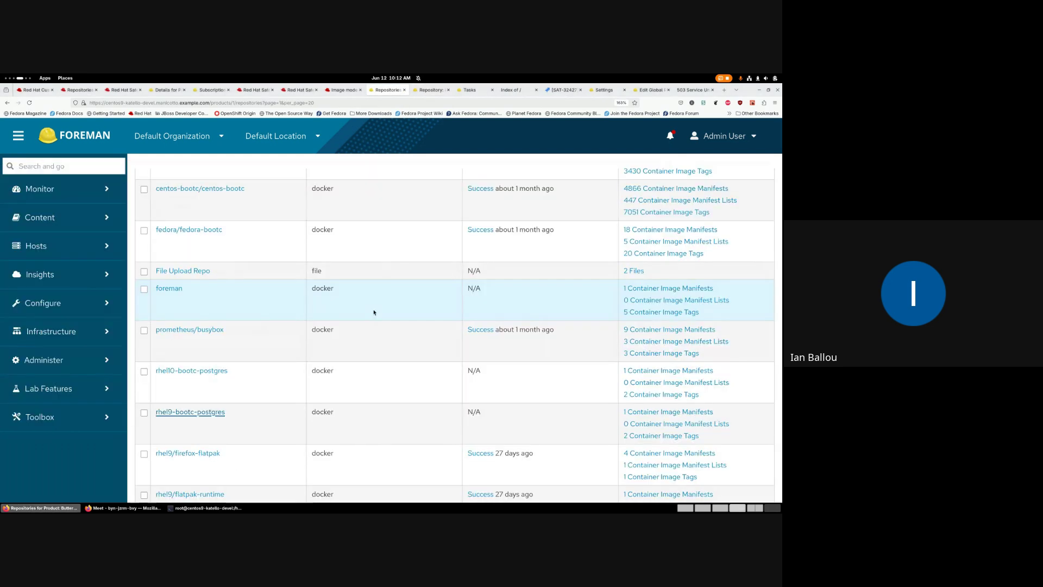
key(super)
click(259, 307)
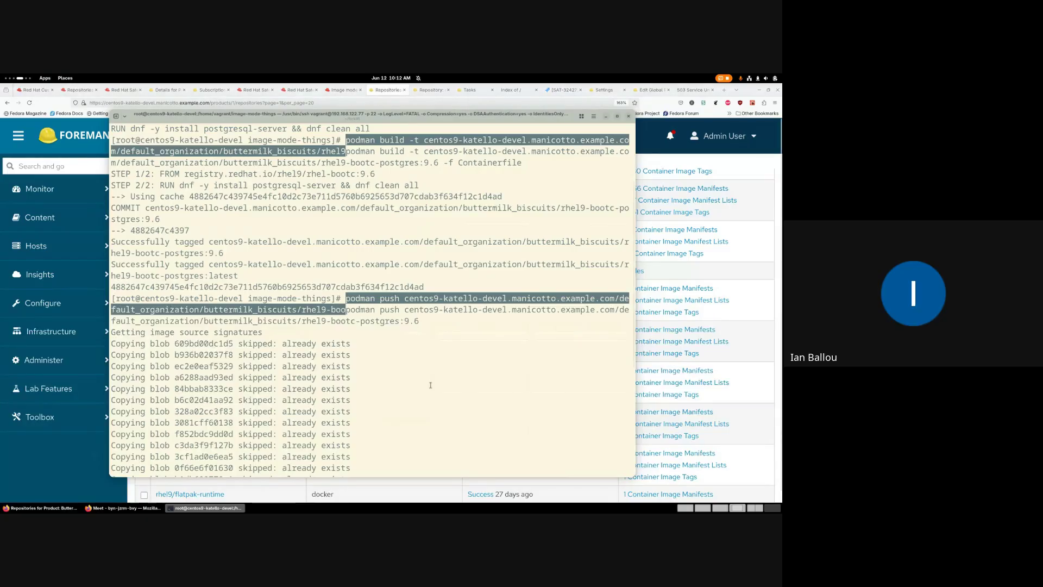
key(ctrl+r)
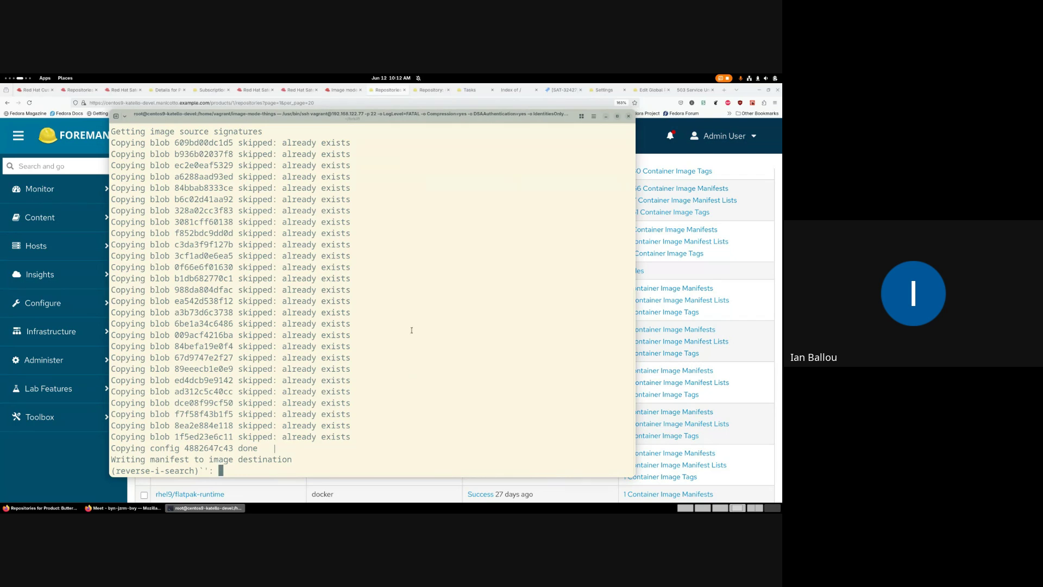
In the drop-down terminal's katello session, change to ../image-mode-things/, list the directory and open config.json in Vim
key(F12)
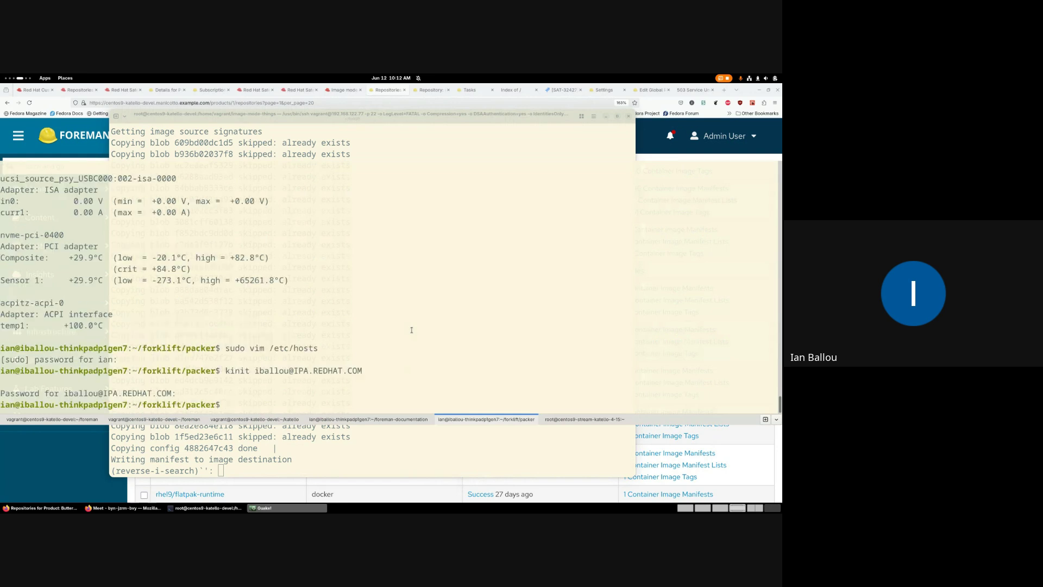
key(ctrl+Page_Up)
key(ctrl+Page_Up)
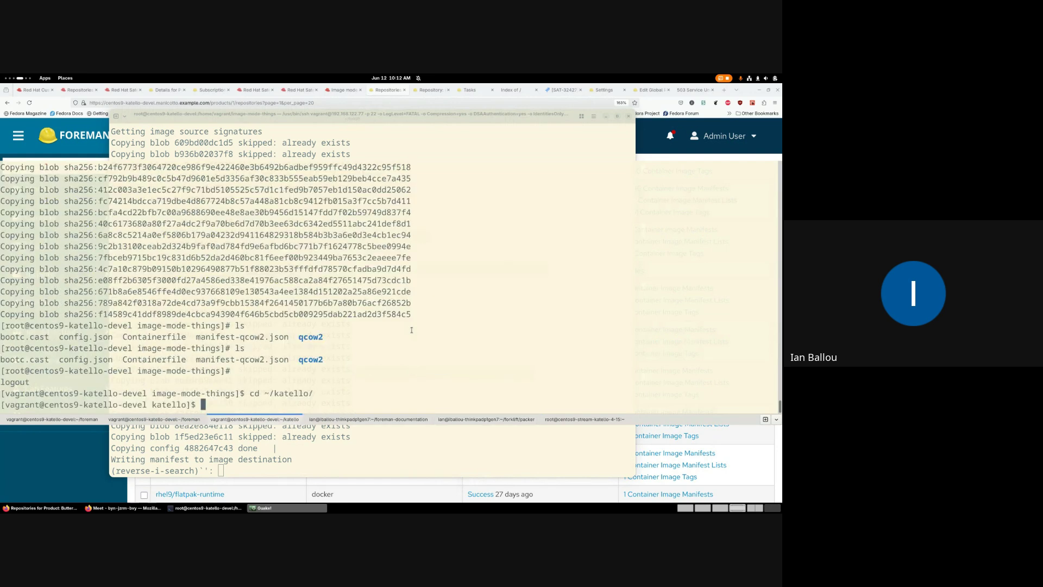
text(cd ../image-mode-things/)
key(Return)
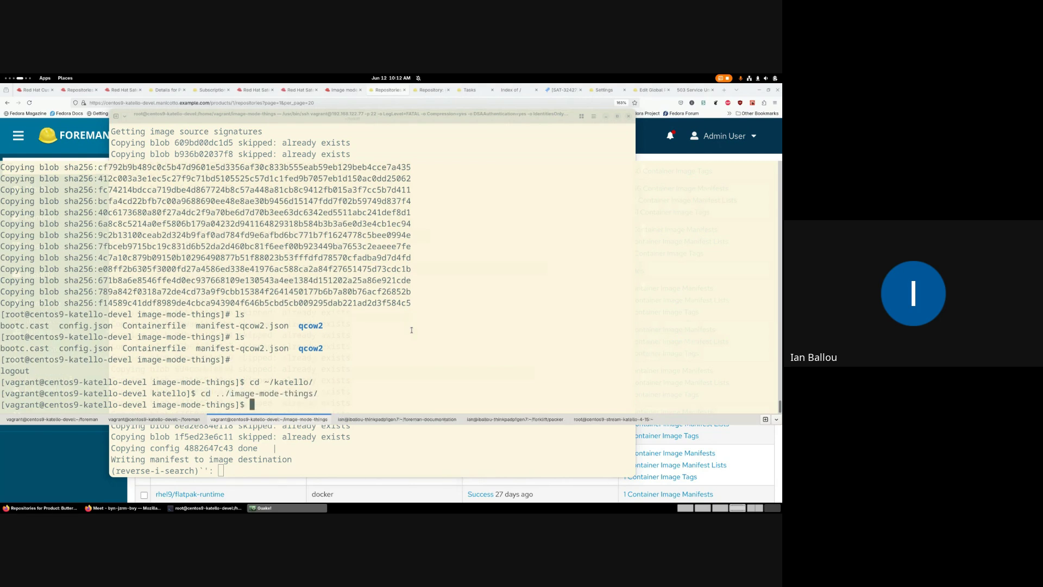
text(ls)
key(Return)
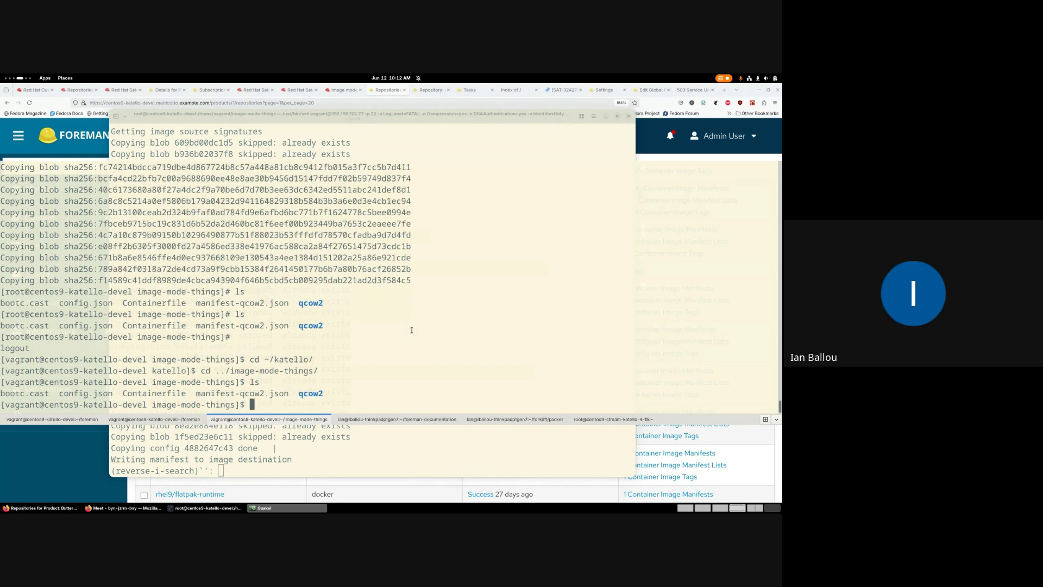
text(vim config.json)
key(Return)
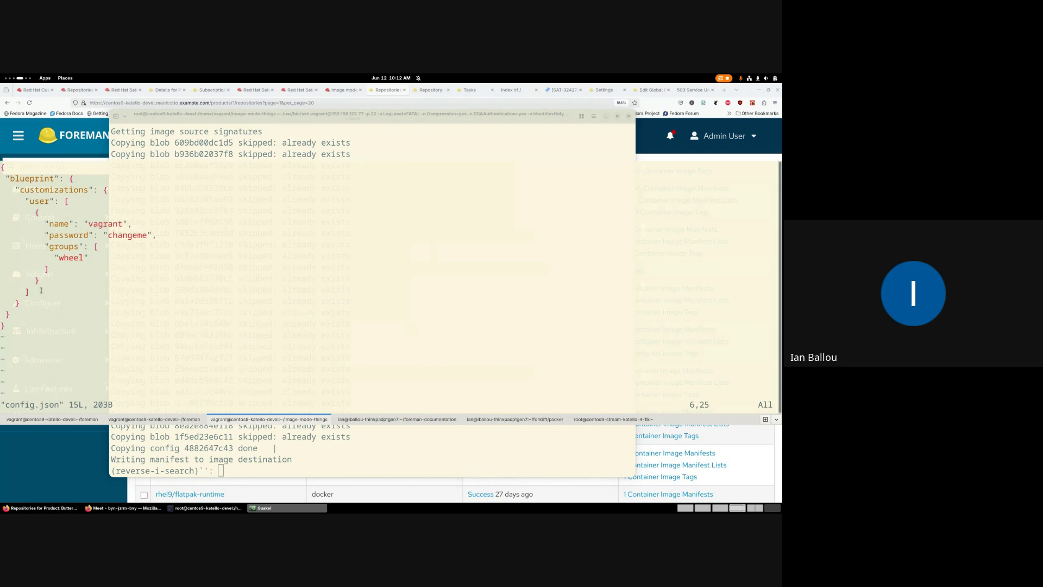
Highlight the blueprint's user customizations in config.json, including its name, password and groups entries, then close the file and hide the drop-down terminal
drag(11, 326, 1, 166)
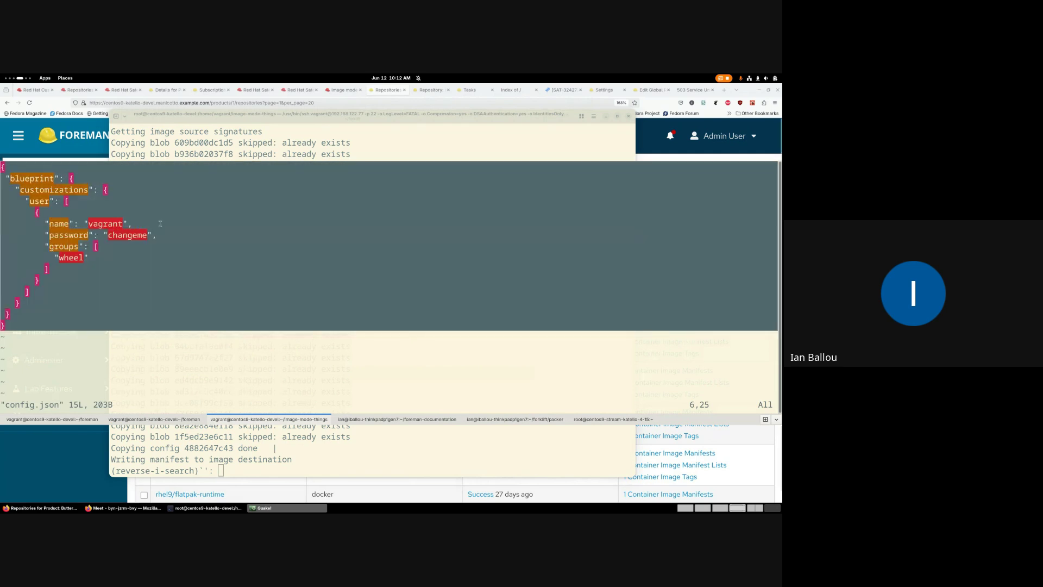
click(183, 230)
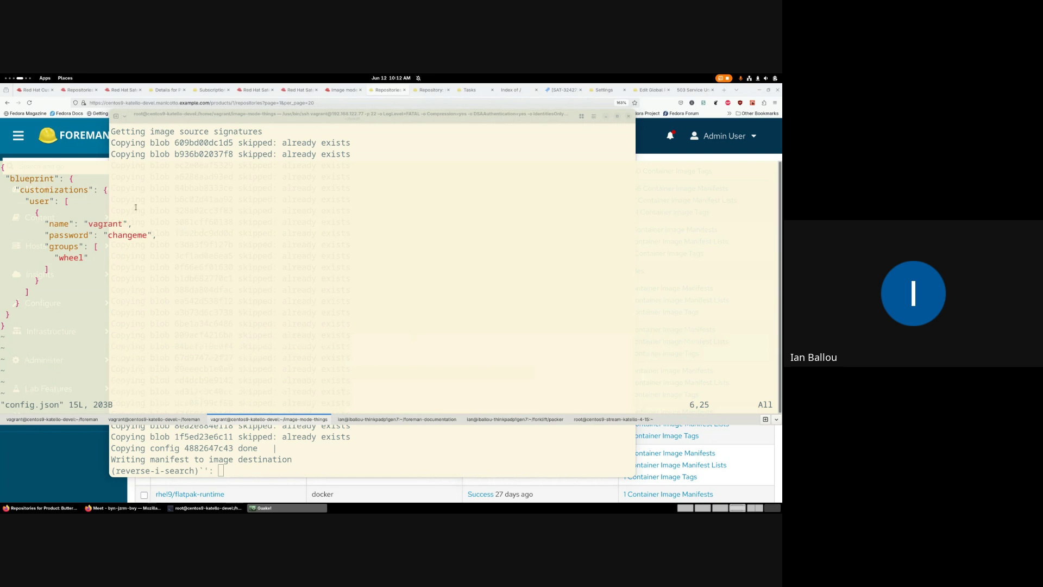
drag(4, 174, 126, 224)
click(56, 224)
drag(47, 235, 152, 234)
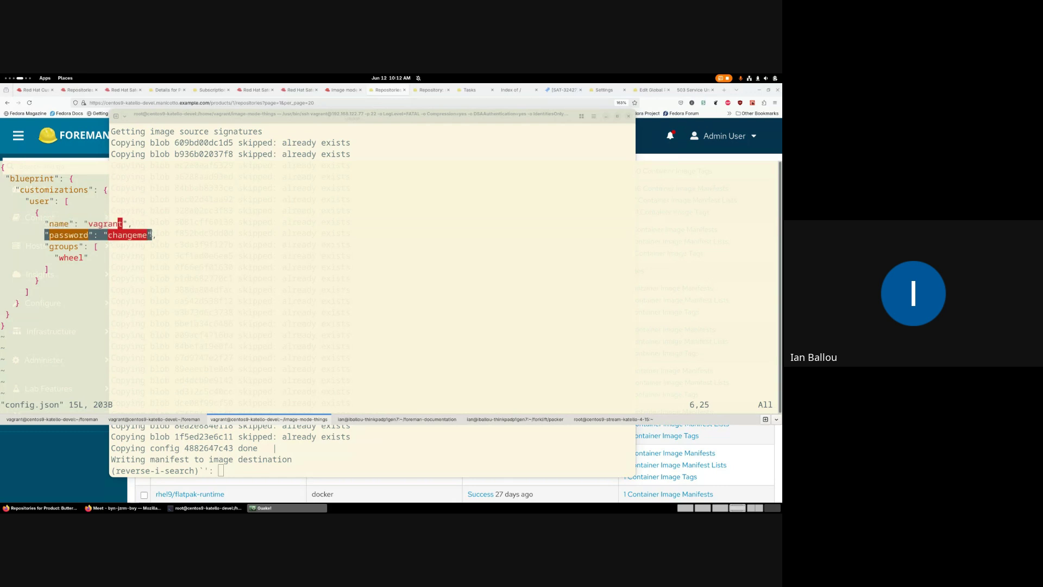
drag(48, 269, 45, 246)
click(6, 245)
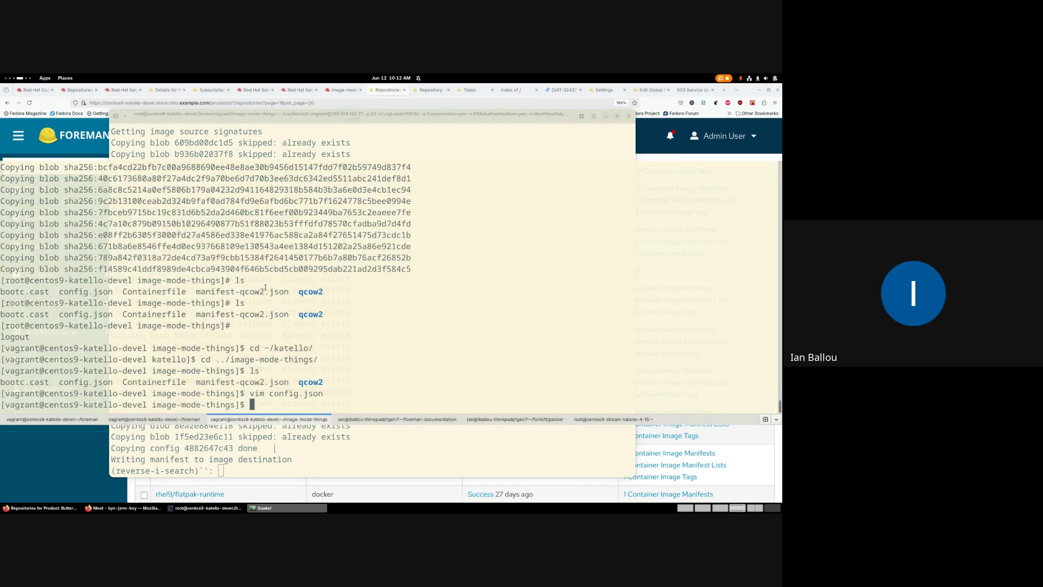
key(F12)
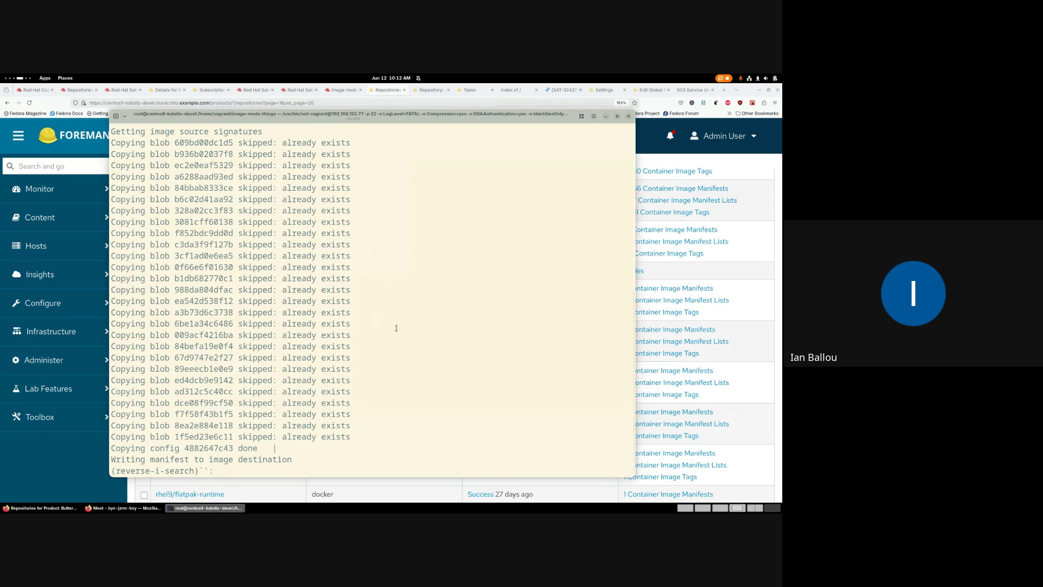
Recall the podman run command for bootc-image-builder:9.5 from history and run it to build a qcow2 disk from rhel9-bootc-postgres:9.6
text(podman run)
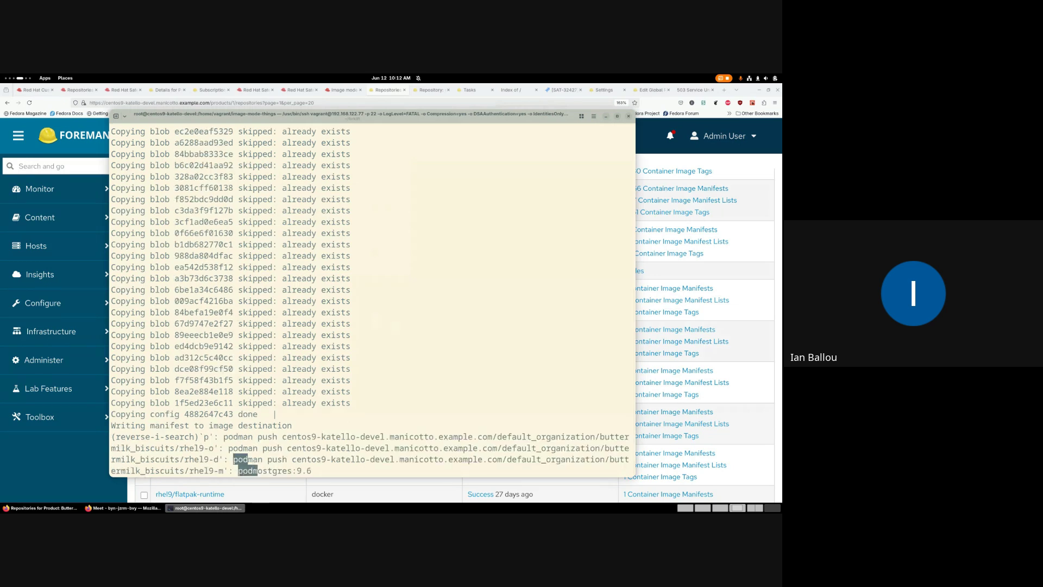
key(Right)
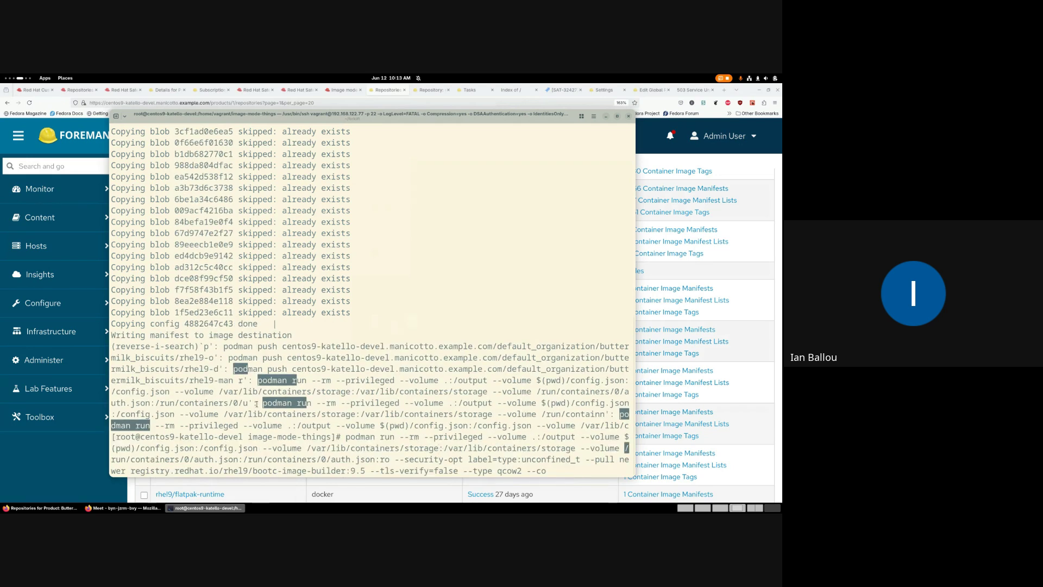
drag(307, 403, 404, 437)
click(404, 437)
text(.6)
key(Return)
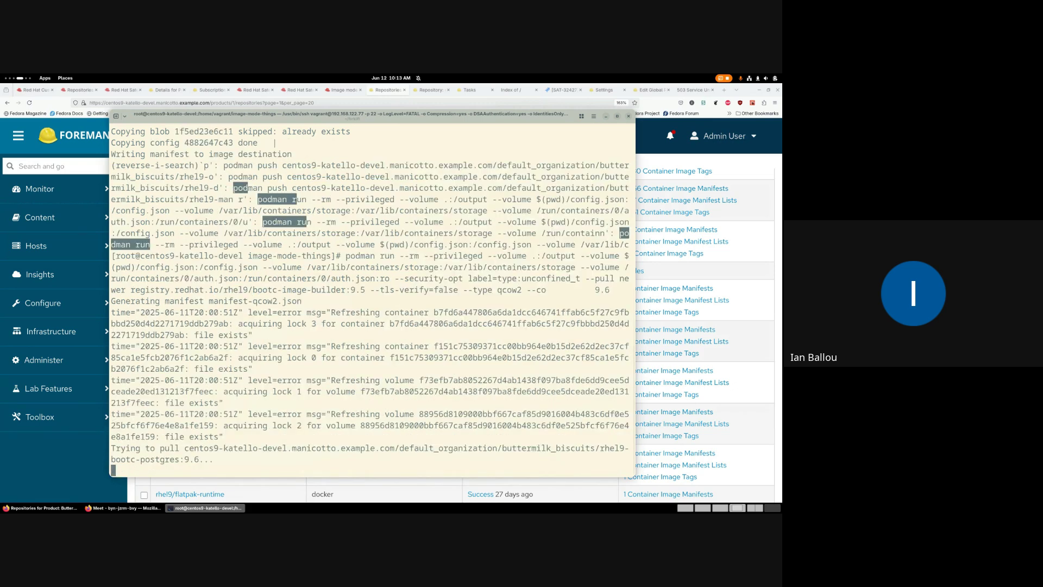
Review the podman run command in the output, stop the running image build and clear the terminal to fresh prompts
scroll(452, 349, up, 3)
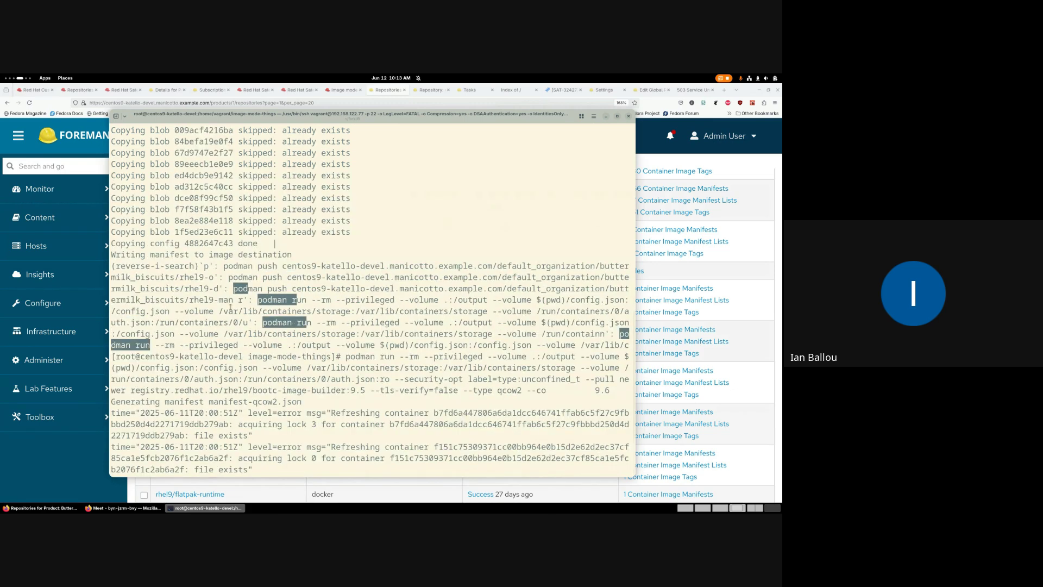
drag(228, 266, 335, 278)
click(335, 278)
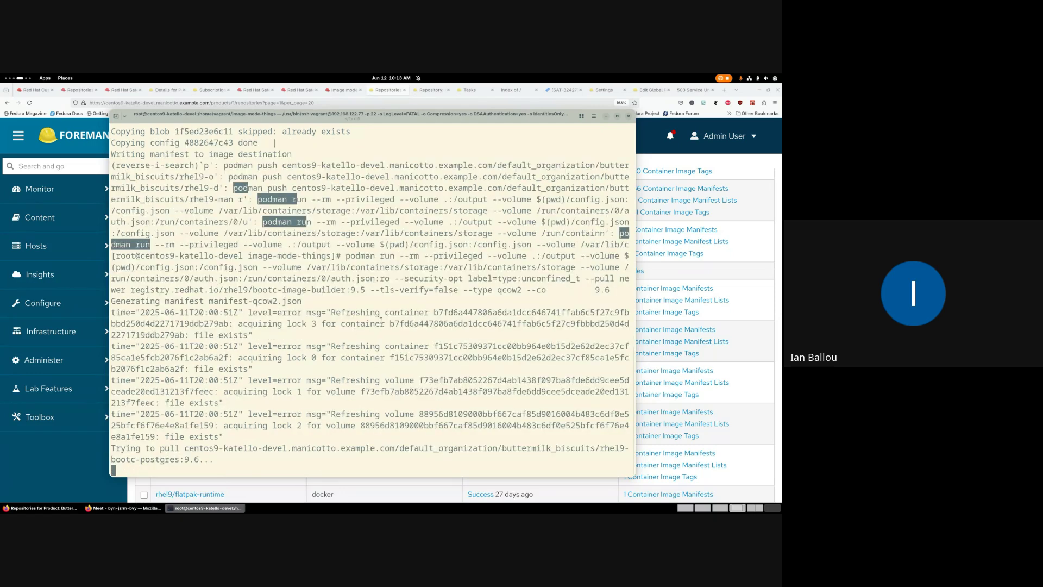
key(ctrl+c)
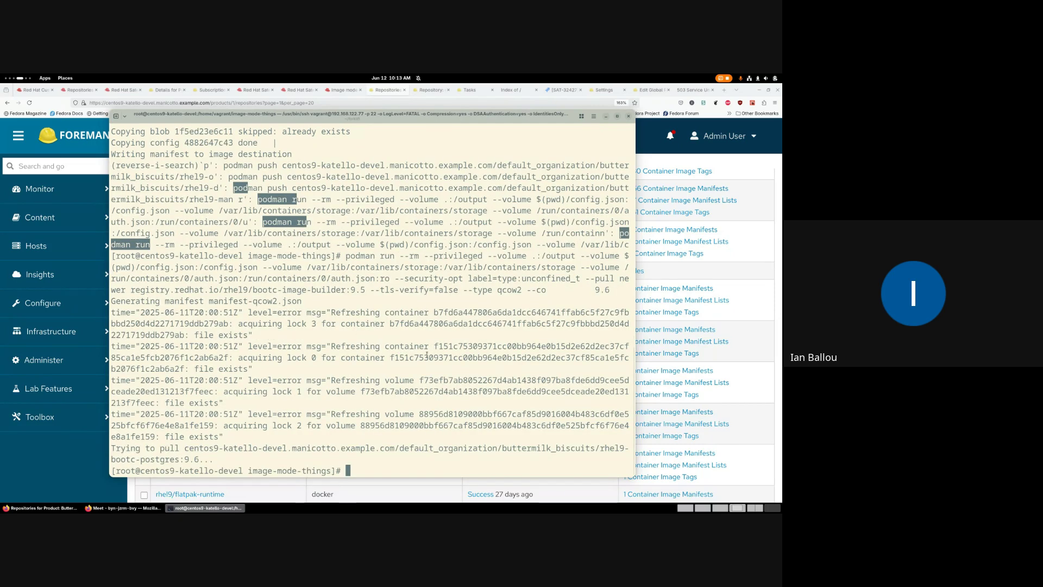
key(ctrl+l)
key(Return)
key(Return)
key(Return)
key(Return)
key(Return)
key(Return)
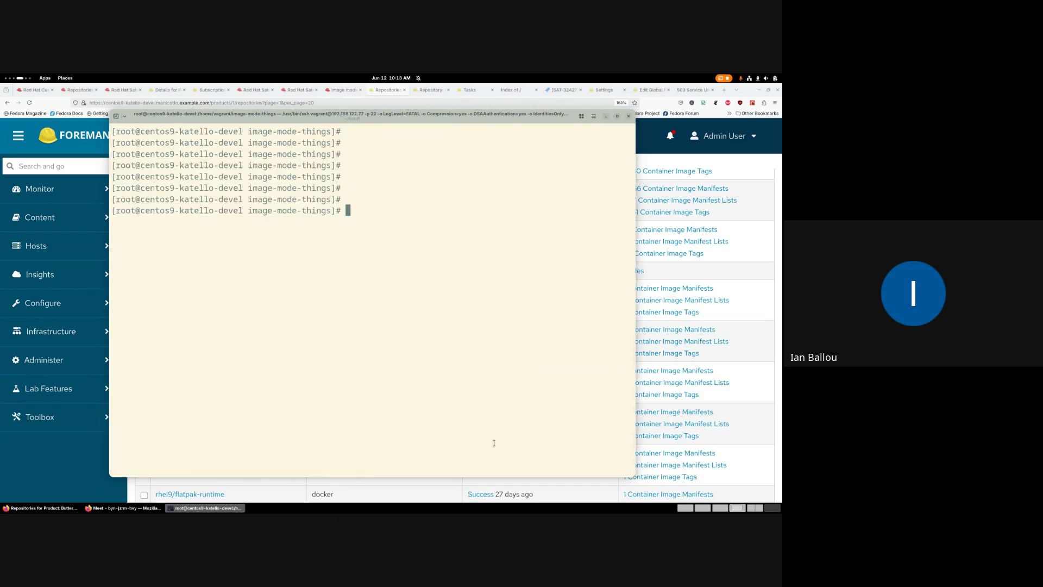
Recall the podman run command without running it and highlight its bootc-image-builder:9.5 image, auth.json and config.json volumes, and source image path
key(ctrl+r)
text(podman)
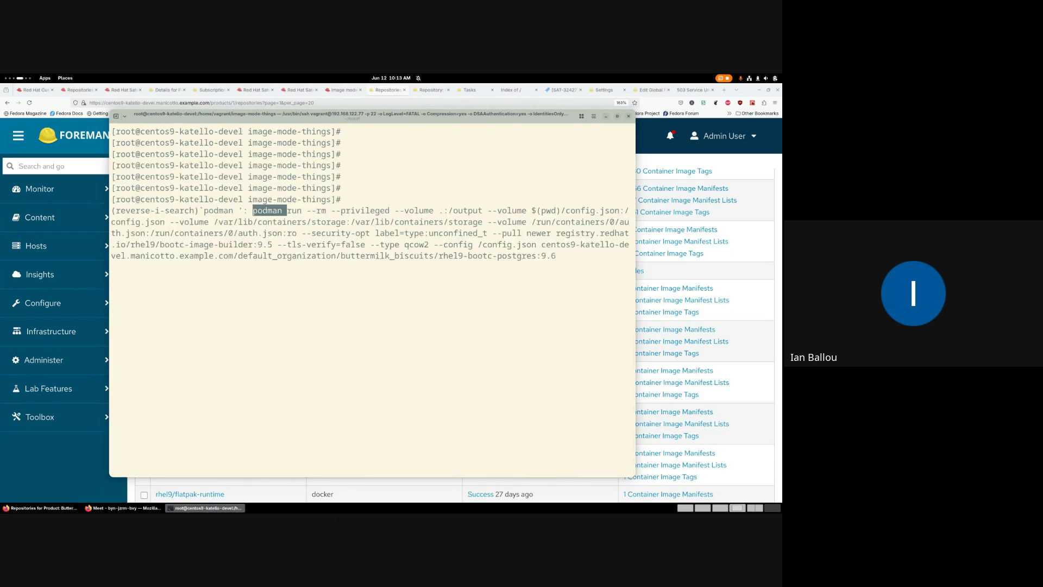
key(Escape)
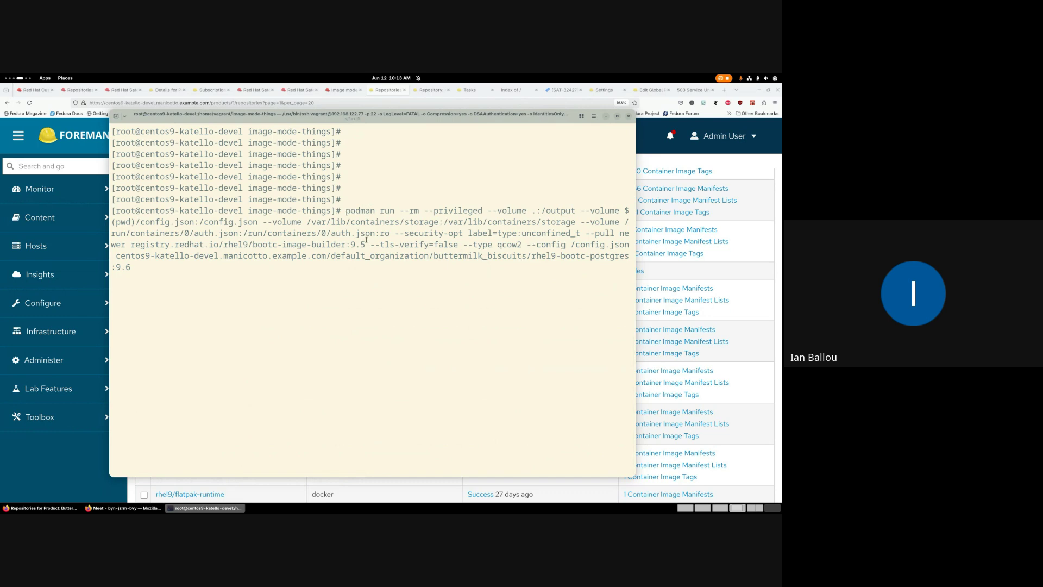
drag(366, 246, 122, 246)
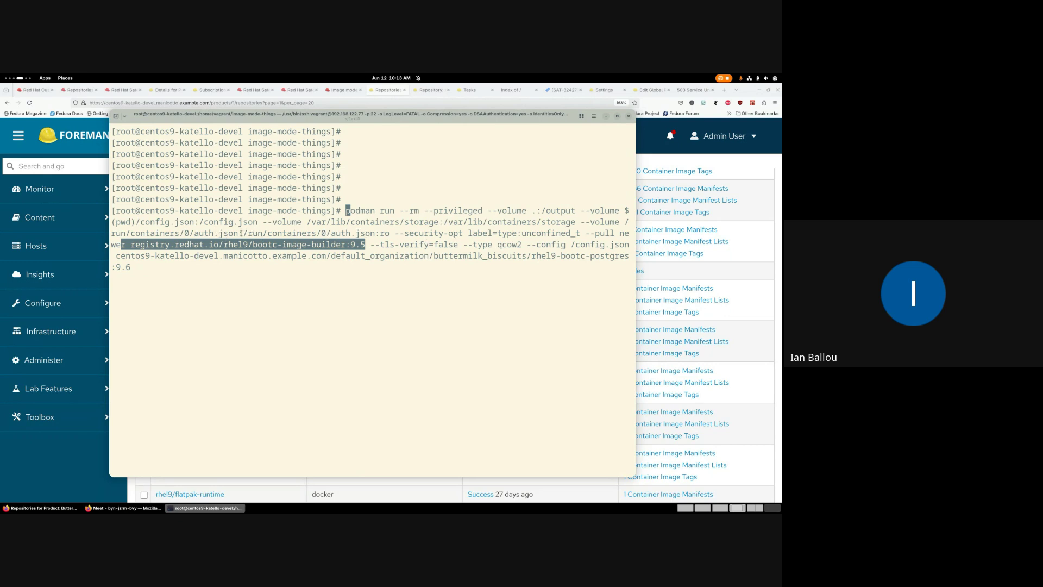
drag(243, 232, 382, 233)
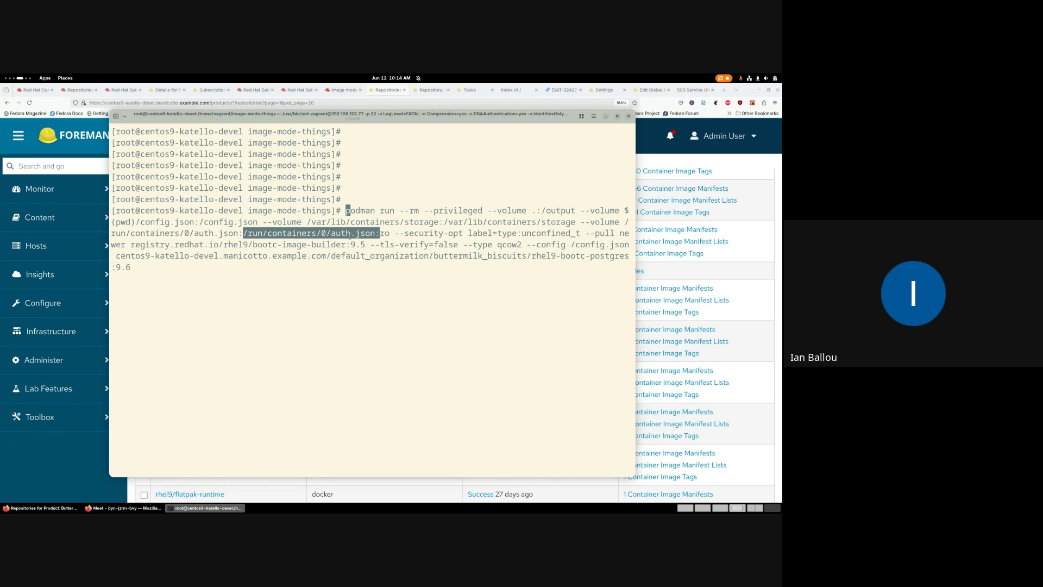
drag(258, 221, 136, 222)
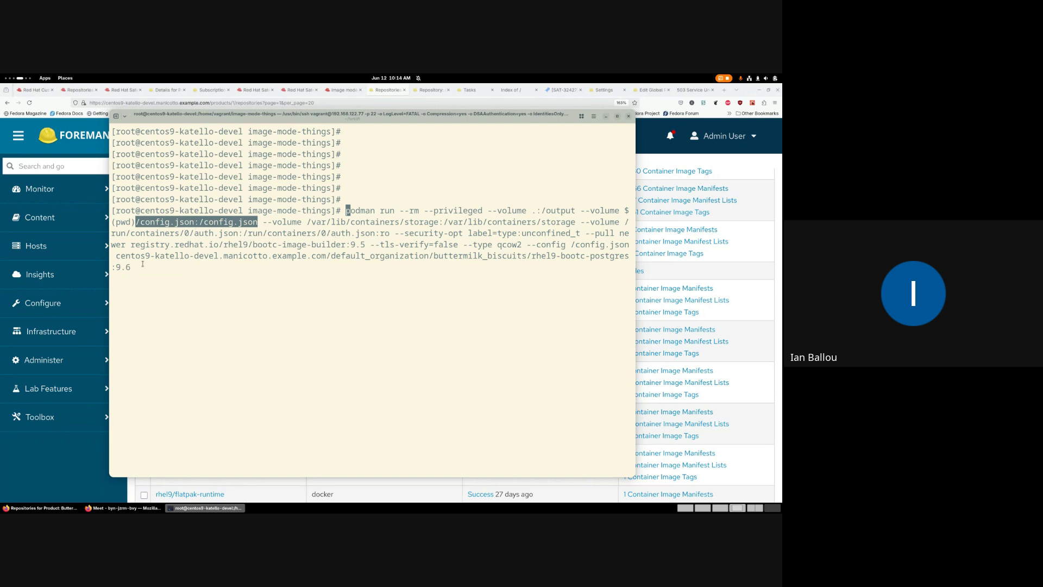
mouse_move(115, 257)
mouse_down()
mouse_move(320, 245)
mouse_move(619, 256)
mouse_move(132, 267)
mouse_up()
click(359, 229)
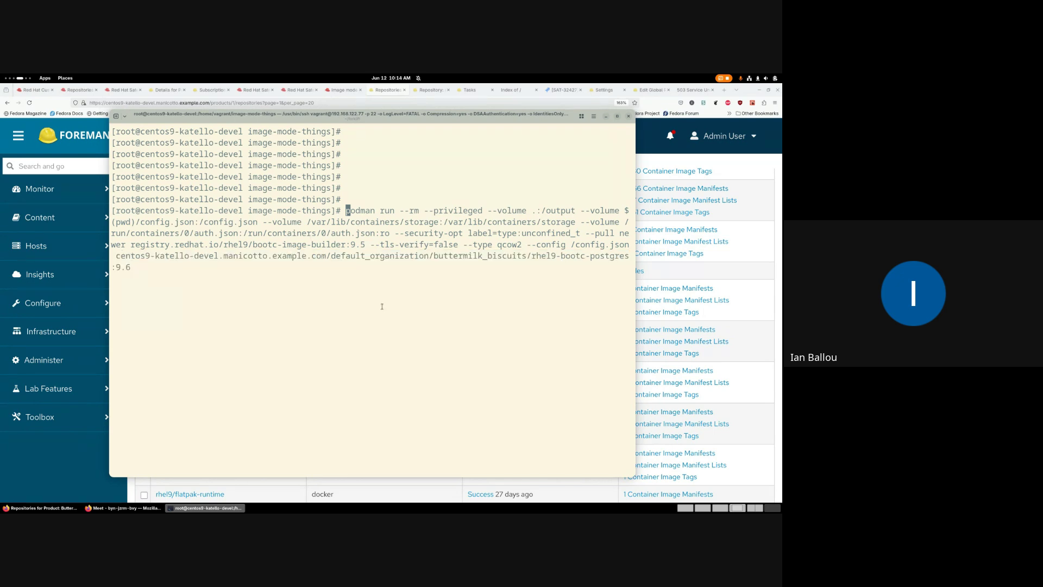
Discard the recalled command, clear the terminal and list the files in image-mode-things
key(ctrl+c)
key(ctrl+l)
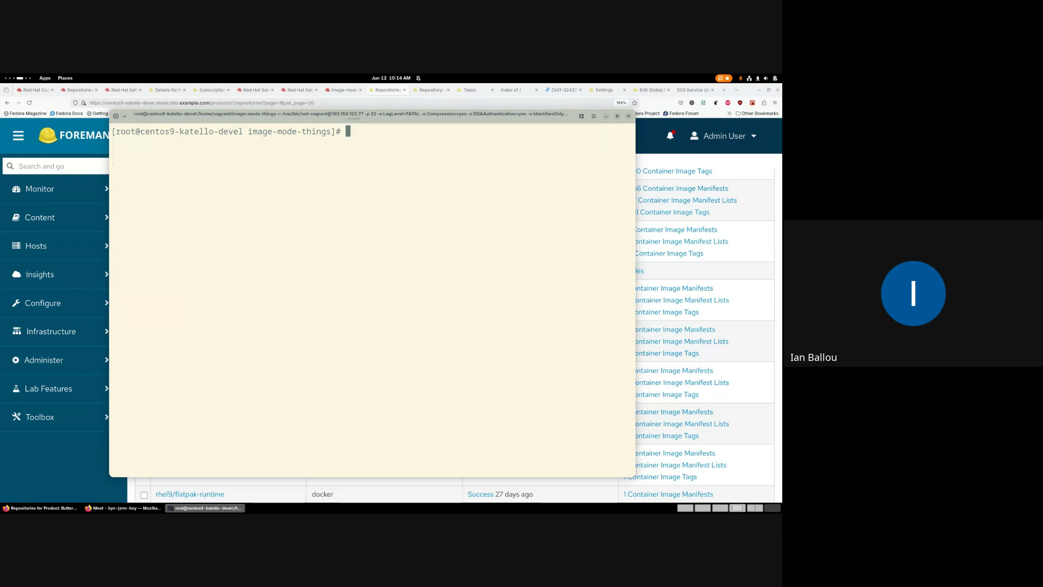
key(Return)
key(Return)
key(Return)
key(Return)
key(Return)
text(ls)
key(Return)
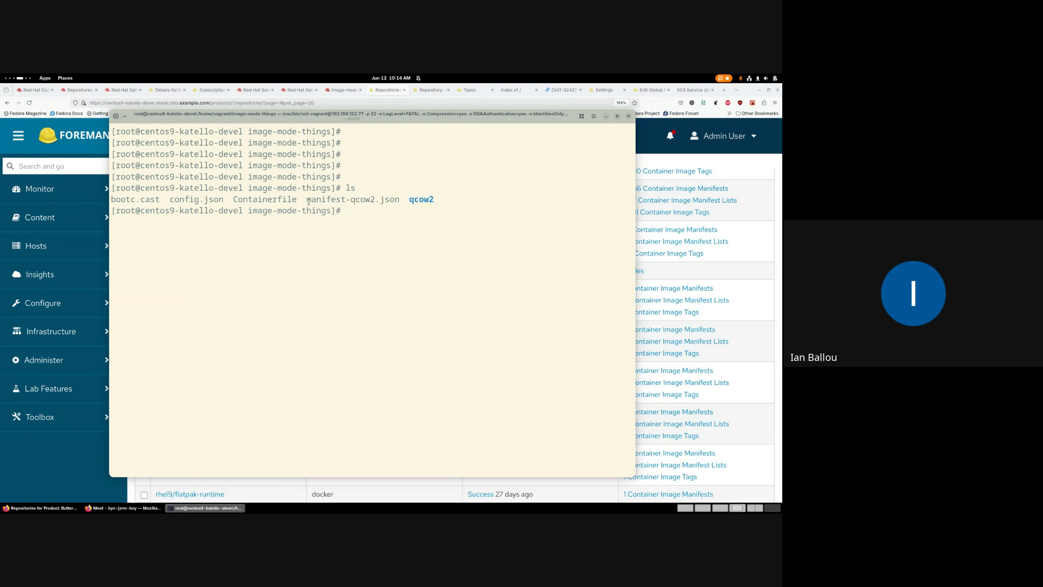
Print manifest-qcow2.json in the terminal with cat and look through its osbuild stages
mouse_move(307, 200)
mouse_down()
mouse_move(391, 200)
mouse_move(307, 200)
mouse_up()
click(400, 200)
text(cat)
middle_click(307, 200)
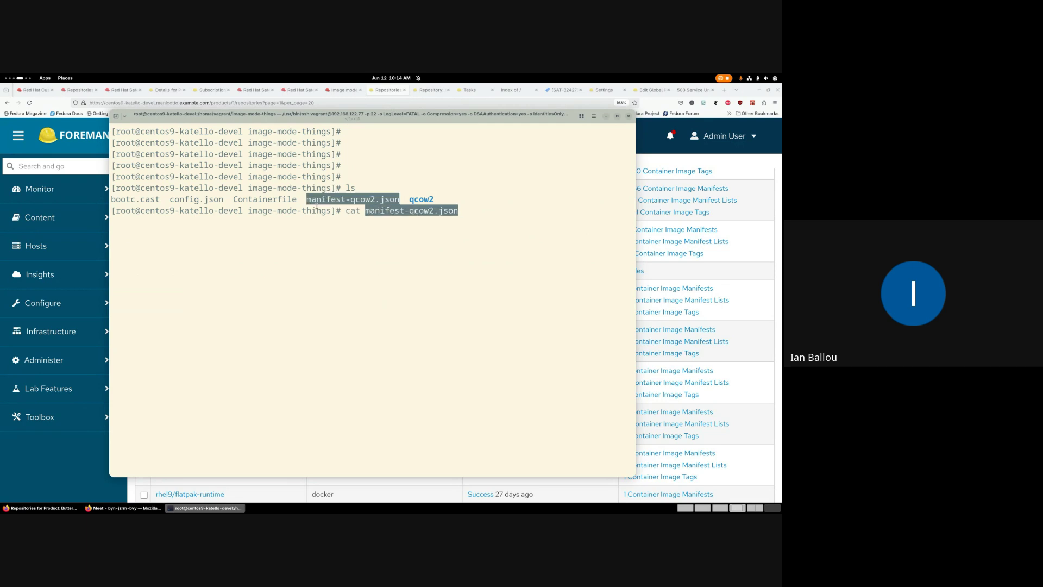
key(Return)
scroll(355, 353, up, 10)
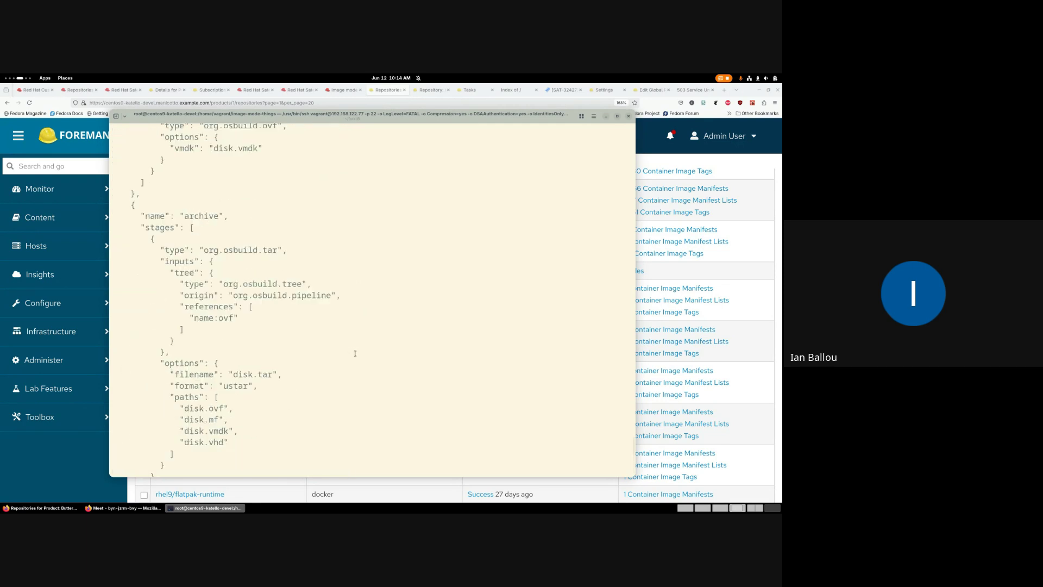
Look back through the manifest's ovf and selinux stages, clear the terminal and list the files in image-mode-things
scroll(355, 354, up, 15)
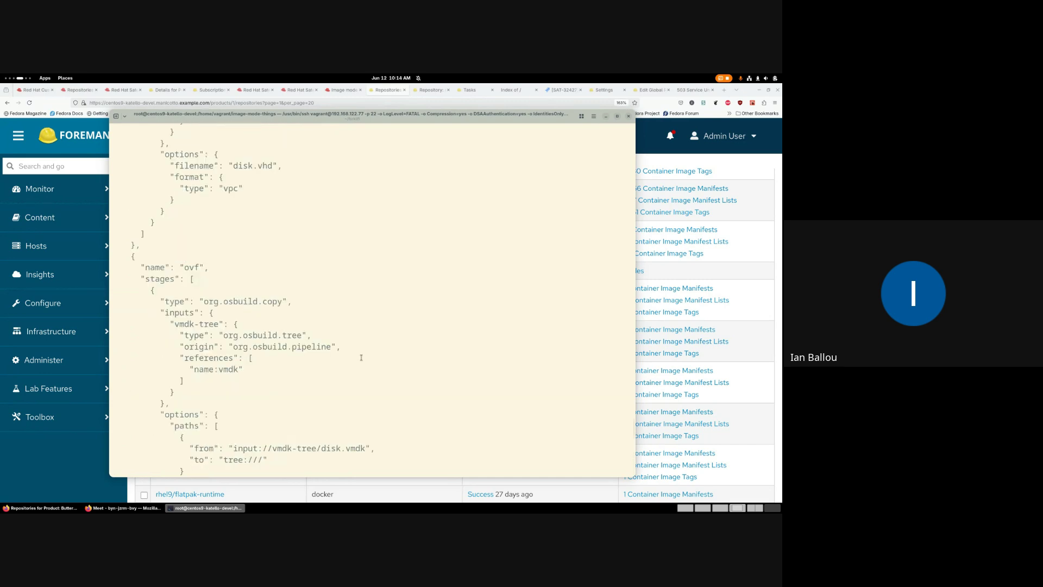
scroll(369, 362, up, 15)
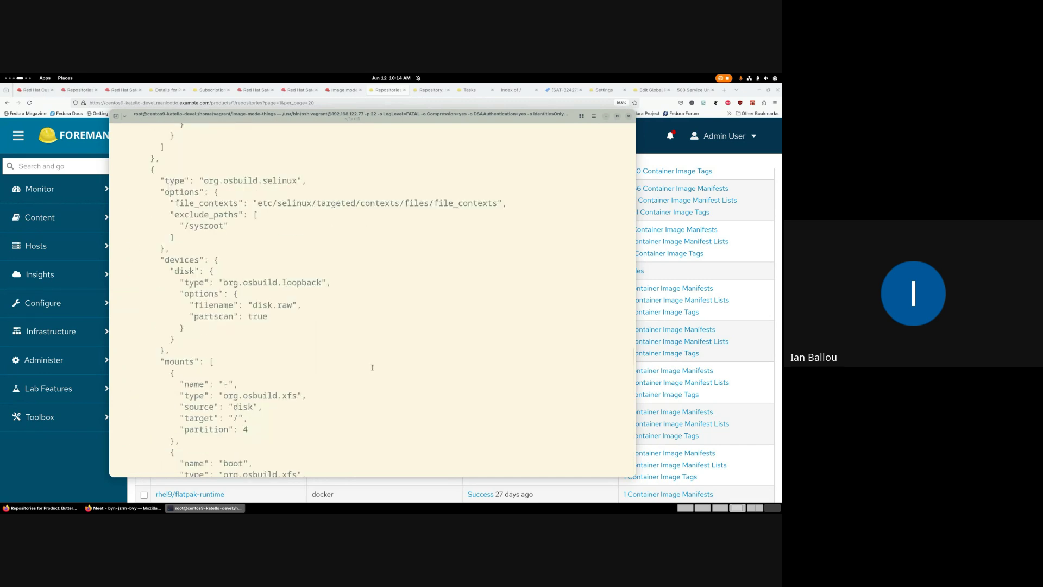
key(Return)
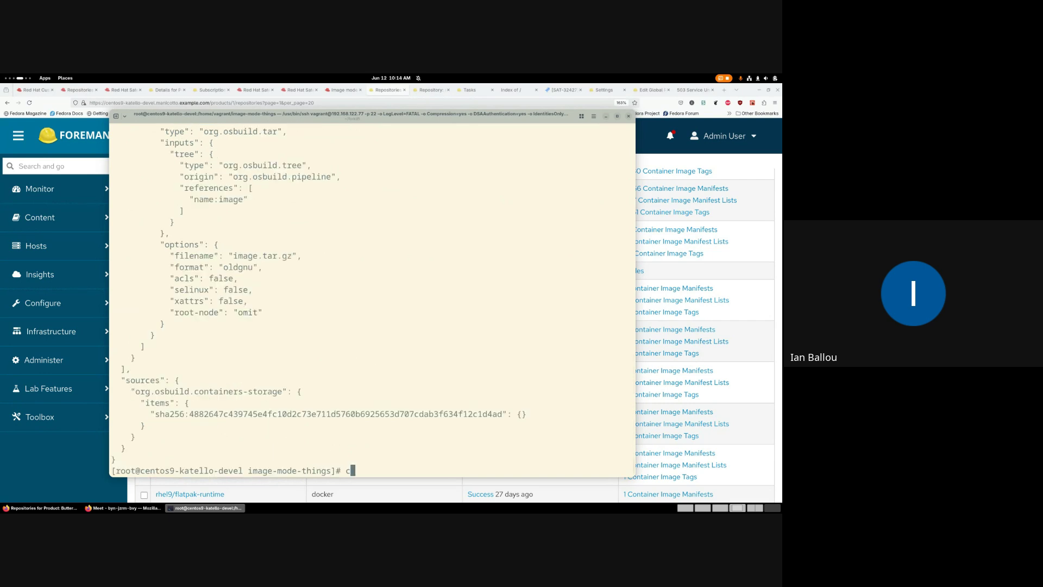
key(ctrl+l)
key(Return)
key(Return)
key(Return)
key(Return)
text(ls)
key(Return)
List the contents of the qcow2 directory without changing into it and highlight disk.qcow2
text(cd q)
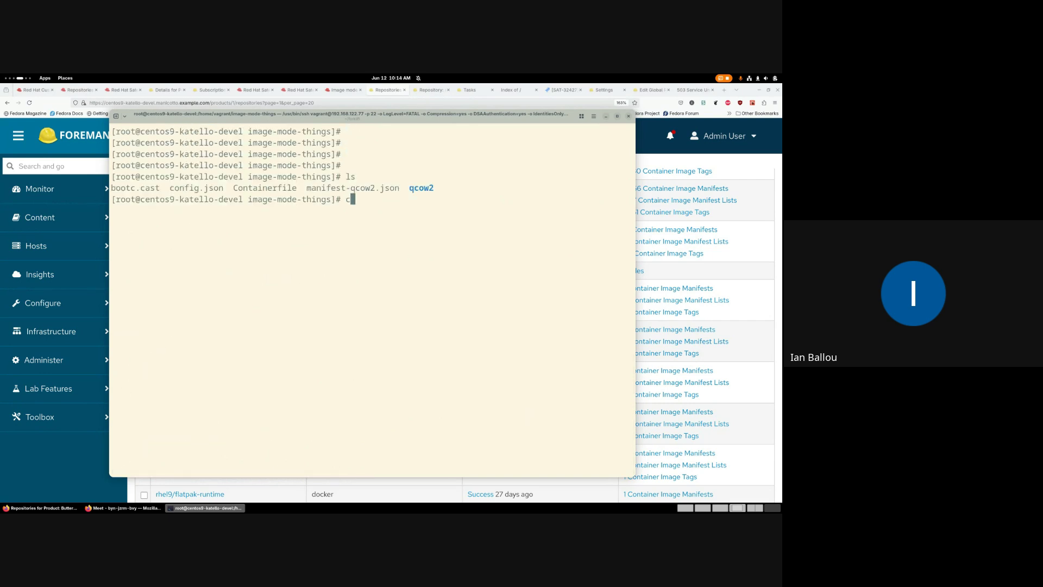
key(Tab)
key(BackSpace)
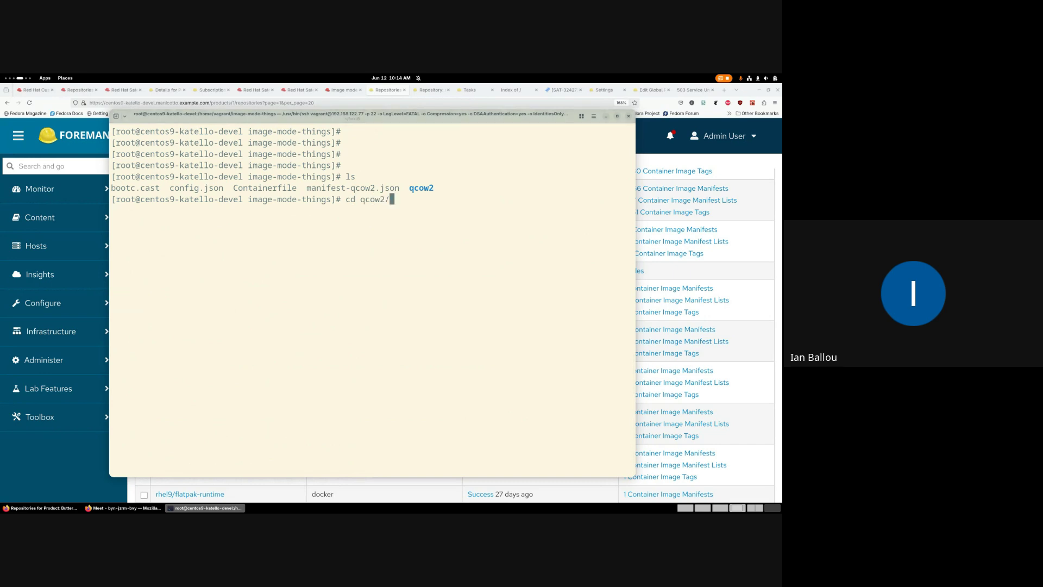
key(ctrl+c)
text(ls q)
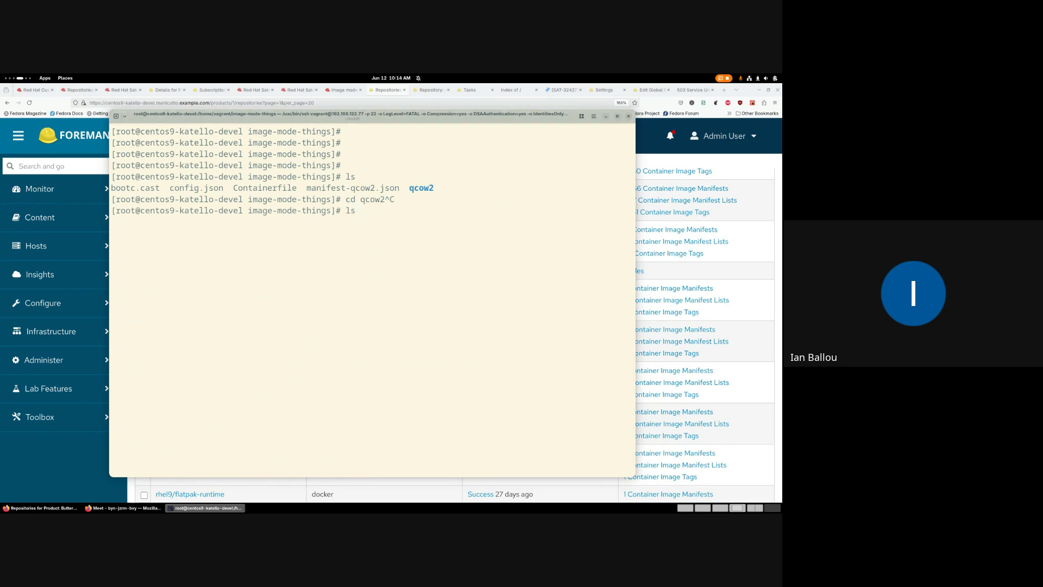
key(Tab)
key(Return)
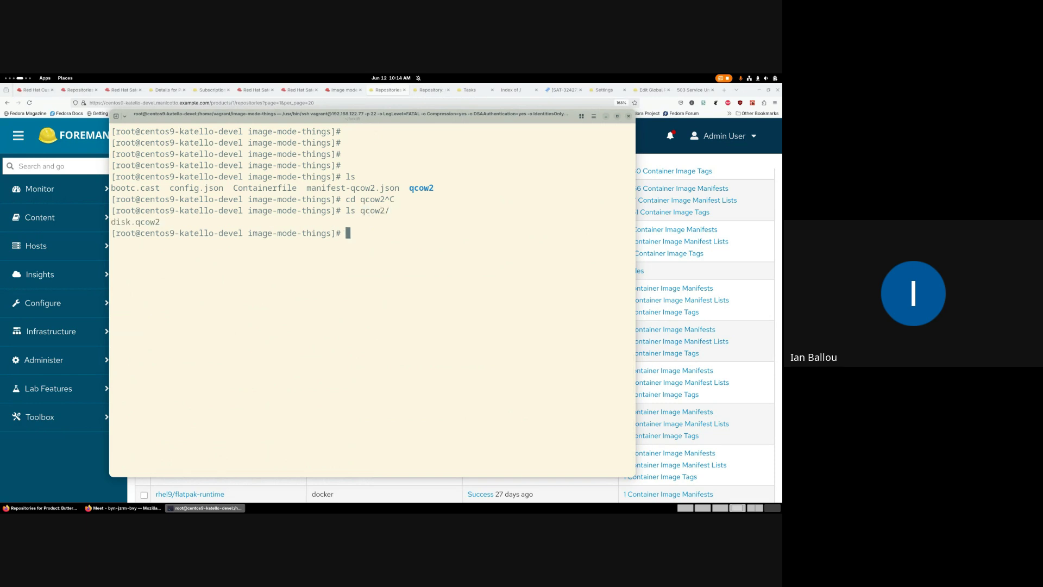
double_click(147, 222)
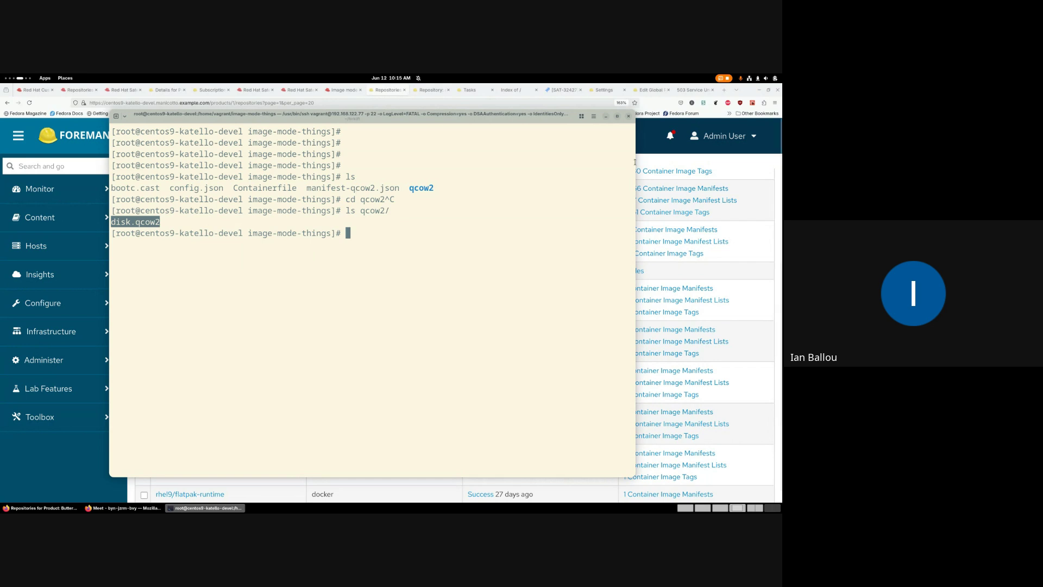
Move the terminal window slightly, switch to Foreman in the browser and view the start of the Buttermilk Biscuits repository list
drag(361, 117, 372, 122)
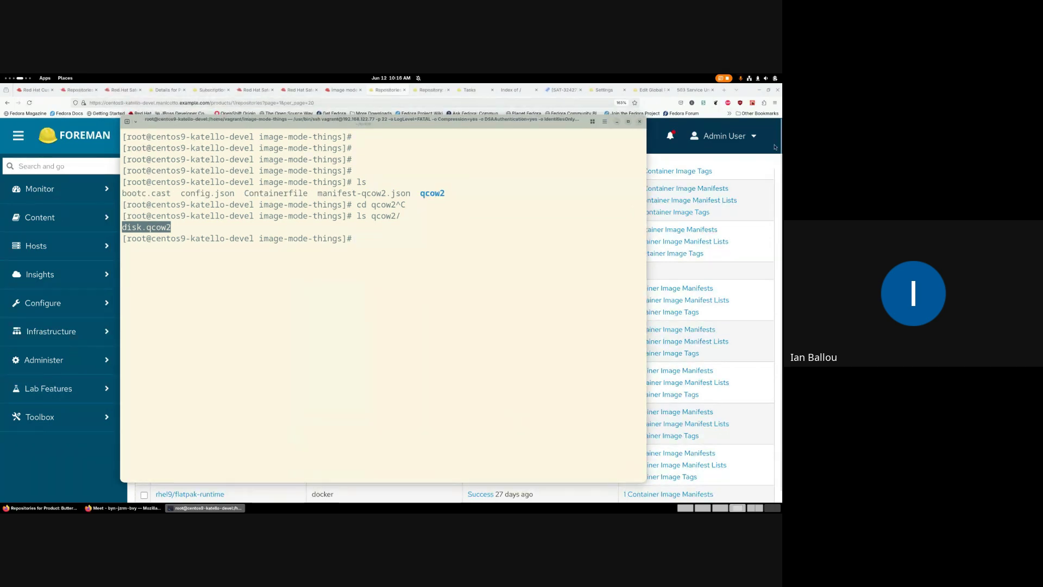
click(718, 158)
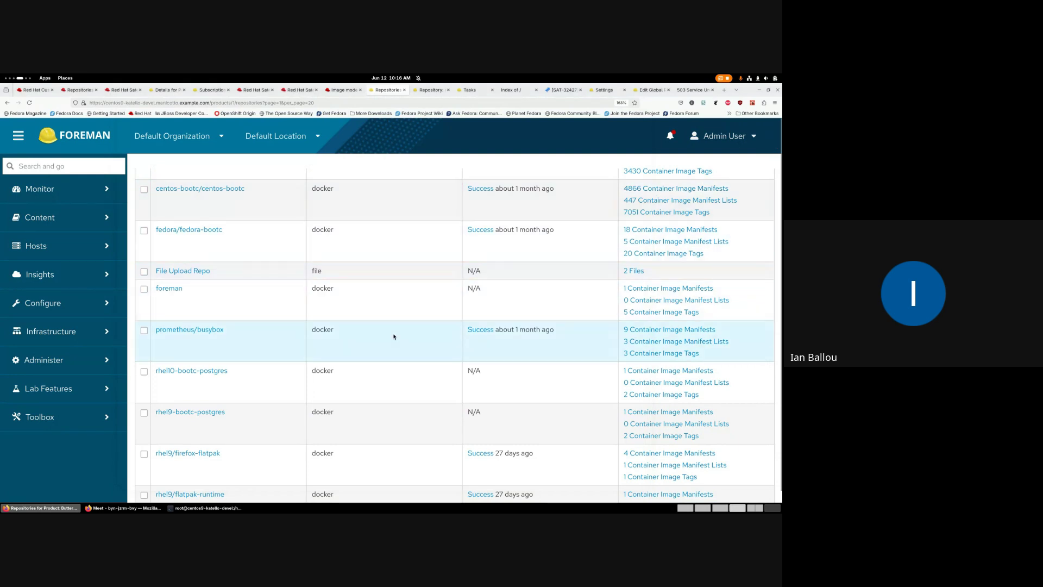
scroll(396, 343, up, 3)
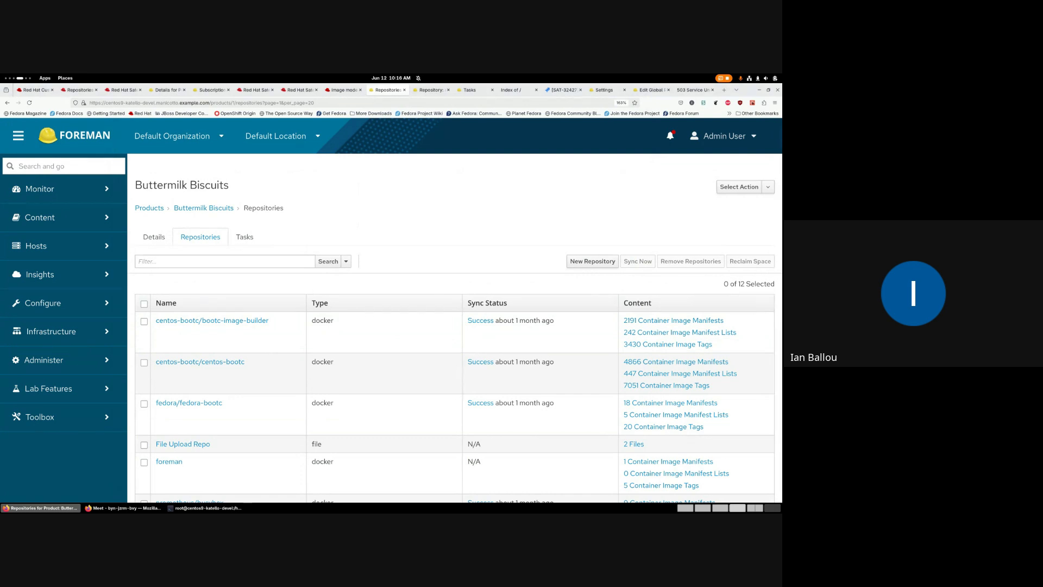
key(alt+Tab)
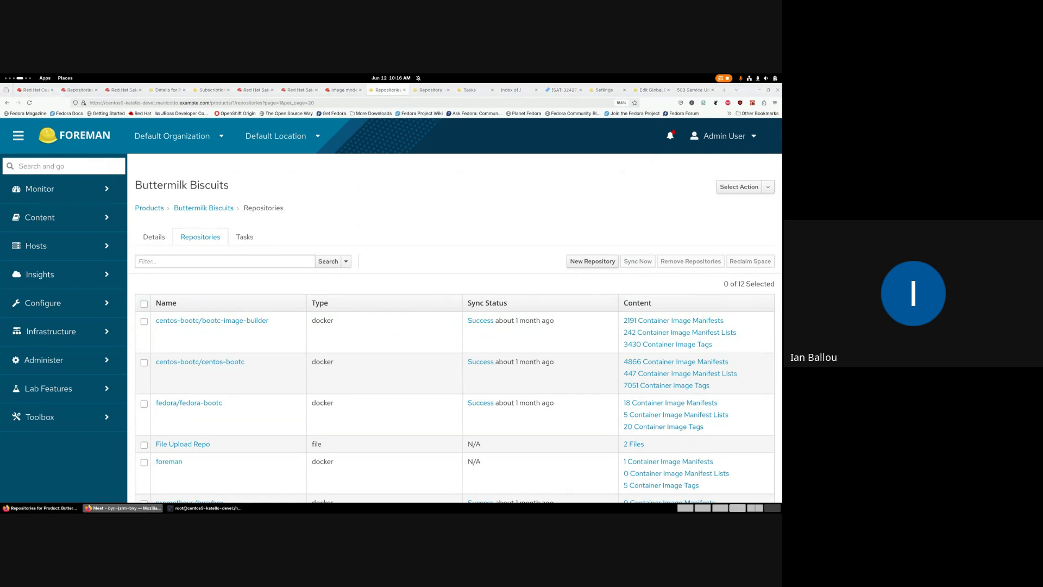